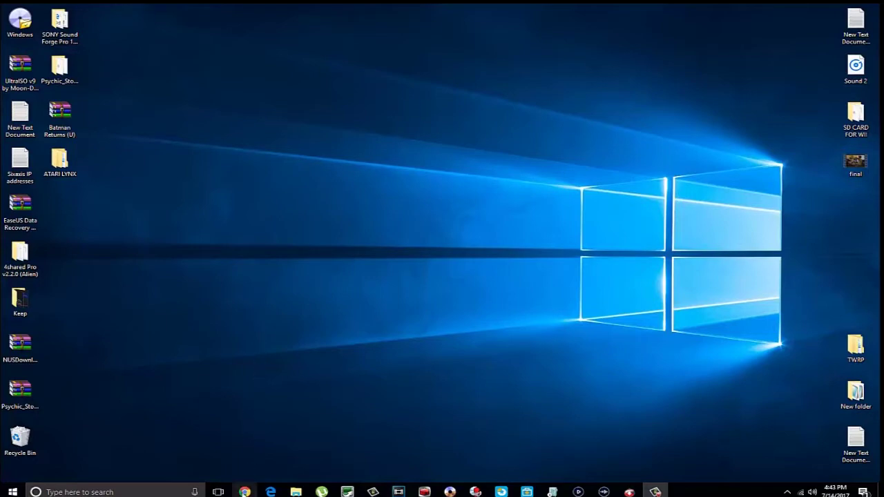
Review the WiiHandy wiki page and the Atari Lynx complete ROM set page in Chrome, and minimize the browser.
{"action": "left_click", "coordinate": [244, 491]}
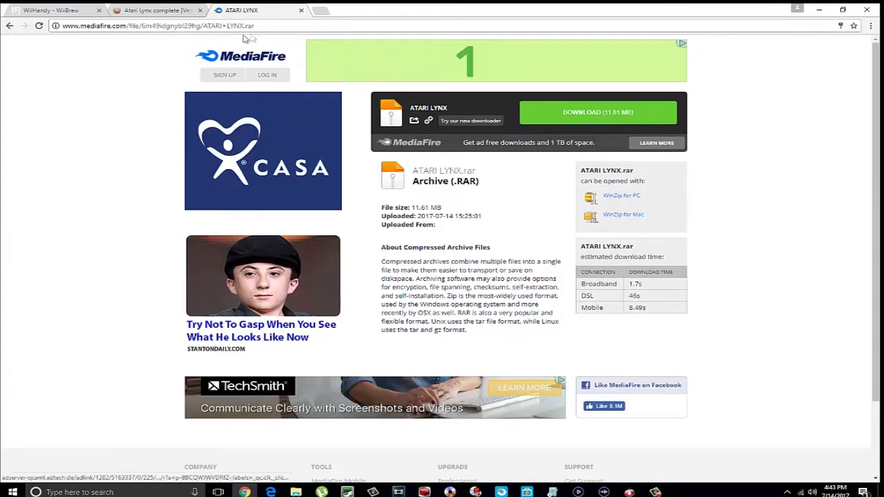
{"action": "left_click", "coordinate": [52, 10]}
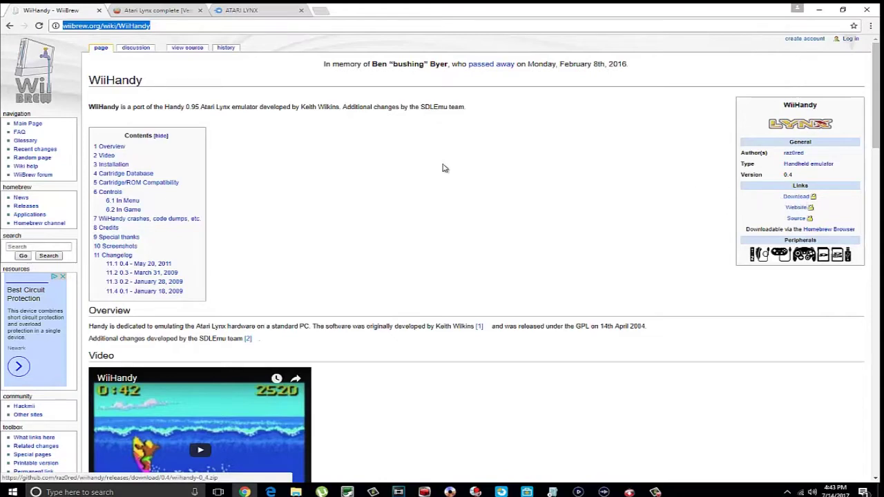
{"action": "left_click", "coordinate": [143, 15]}
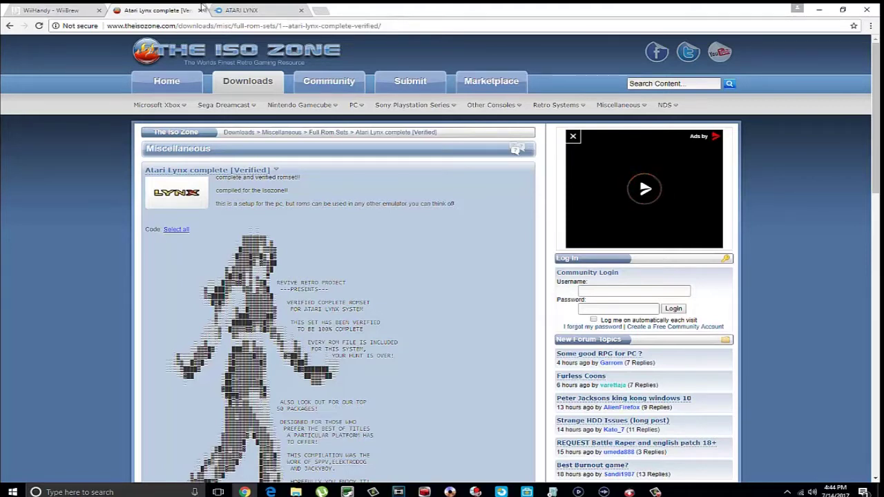
{"action": "left_click", "coordinate": [816, 10]}
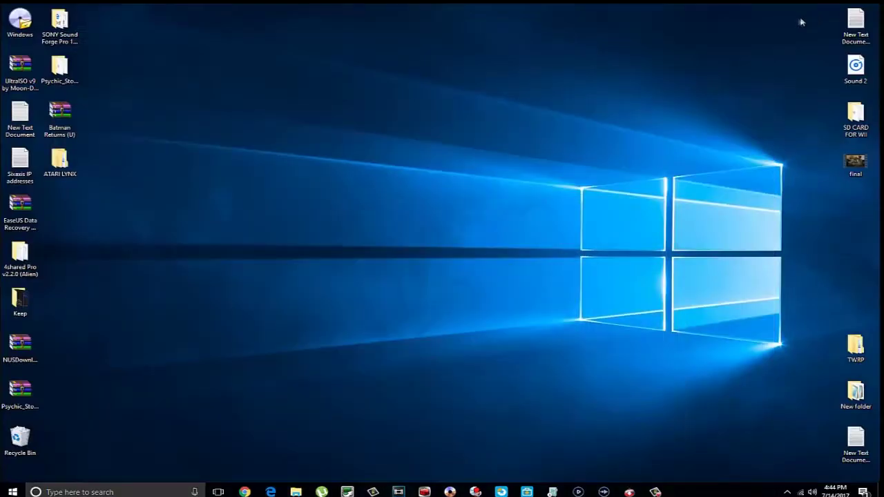
Open the ATARI LYNX desktop folder and place the WII (K:) drive window beside it.
{"action": "double_click", "coordinate": [66, 167]}
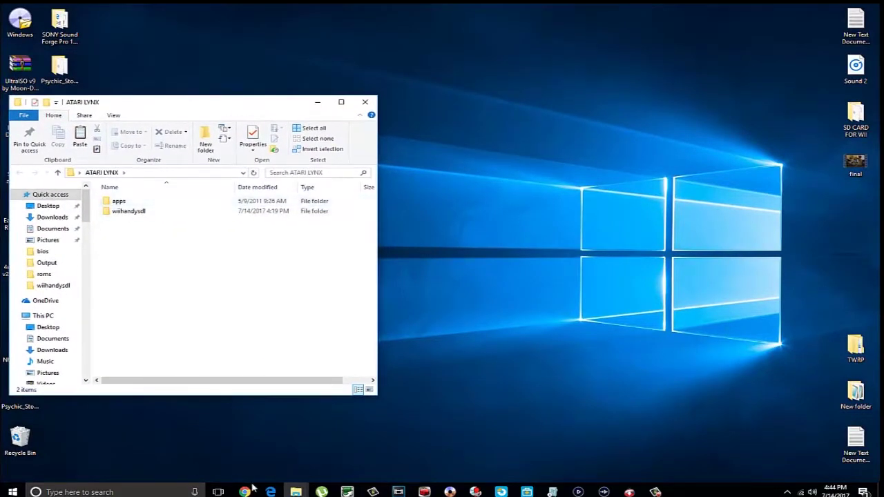
{"action": "left_click", "coordinate": [295, 492]}
{"action": "left_click", "coordinate": [333, 469]}
{"action": "left_click", "coordinate": [295, 492]}
{"action": "left_click", "coordinate": [252, 445]}
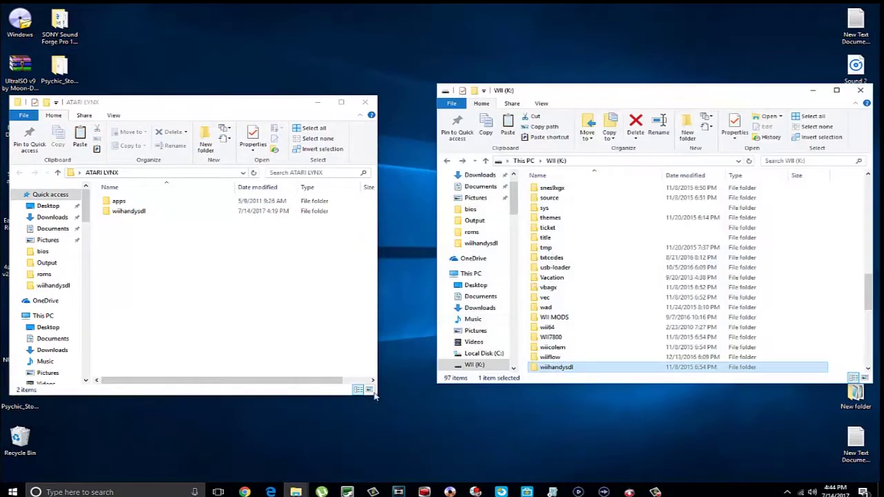
{"action": "left_click_drag", "start_coordinate": [645, 96], "coordinate": [616, 111]}
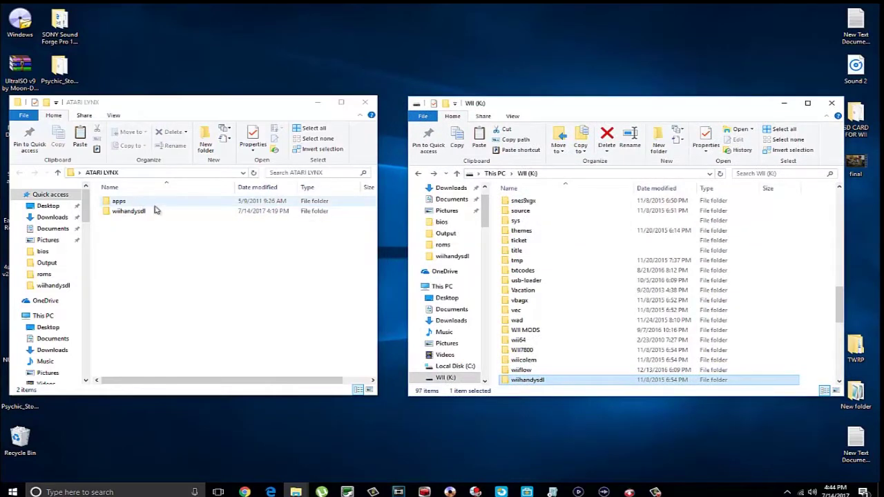
Locate the apps folder on the WII (K:) drive and inspect the contents of the matching apps folder in ATARI LYNX.
{"action": "scroll", "coordinate": [561, 241], "scroll_direction": "up", "scroll_amount": 20}
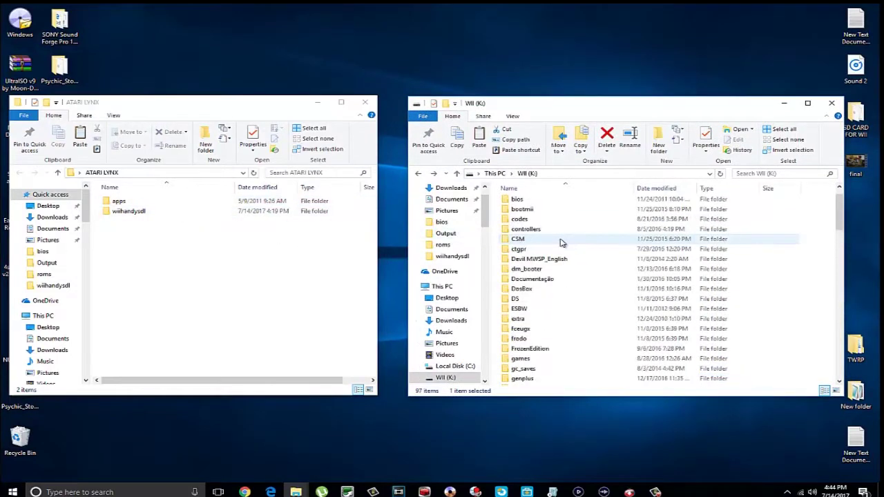
{"action": "scroll", "coordinate": [562, 242], "scroll_direction": "up", "scroll_amount": 1}
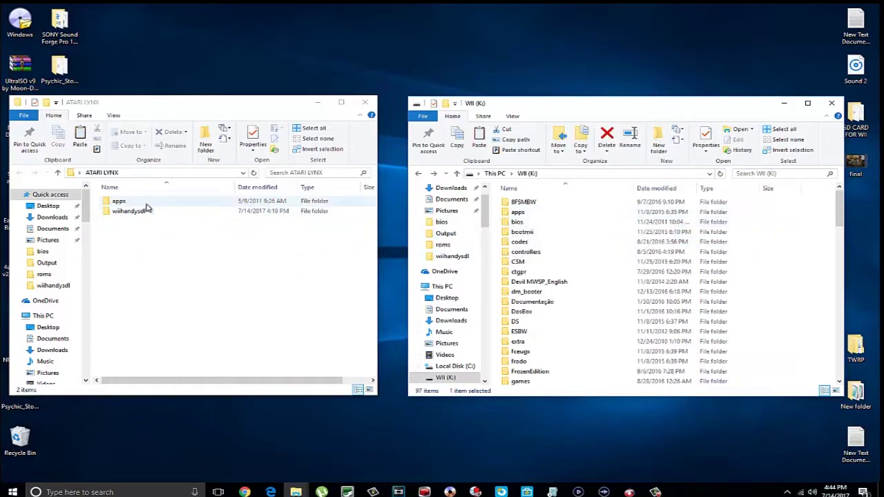
{"action": "left_click", "coordinate": [522, 214]}
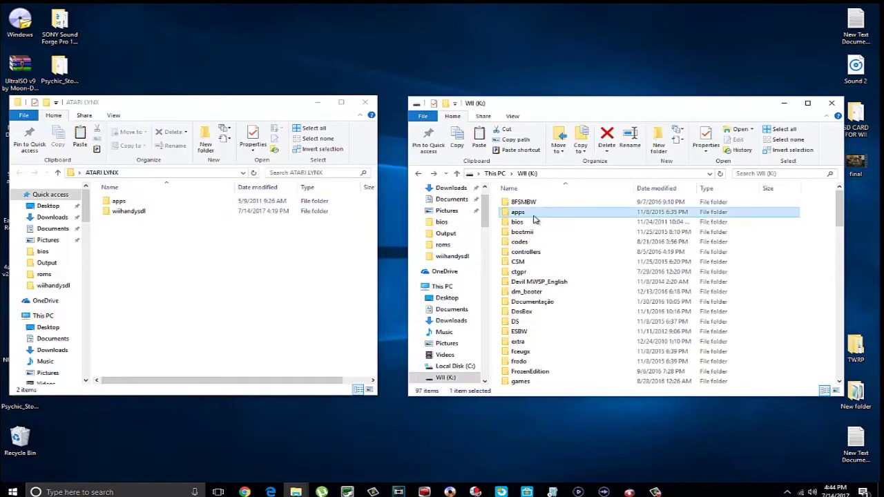
{"action": "left_click", "coordinate": [146, 202]}
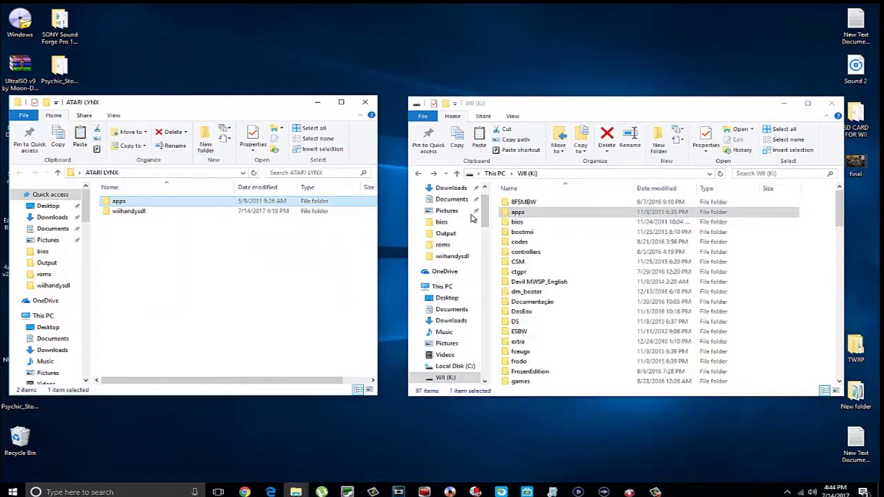
{"action": "double_click", "coordinate": [174, 202]}
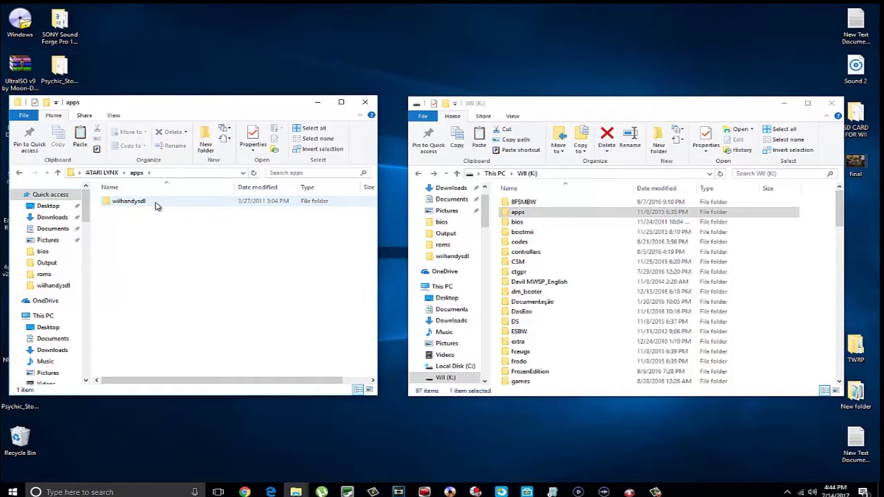
{"action": "left_click", "coordinate": [540, 214]}
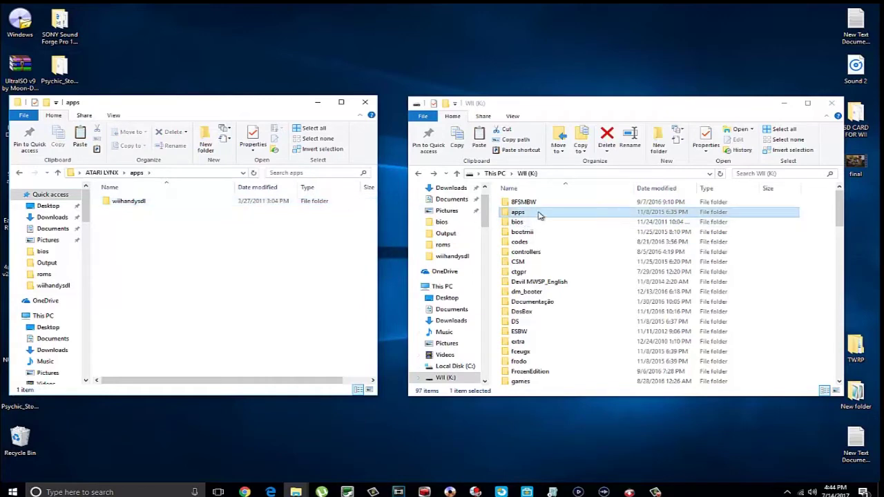
{"action": "left_click", "coordinate": [252, 211]}
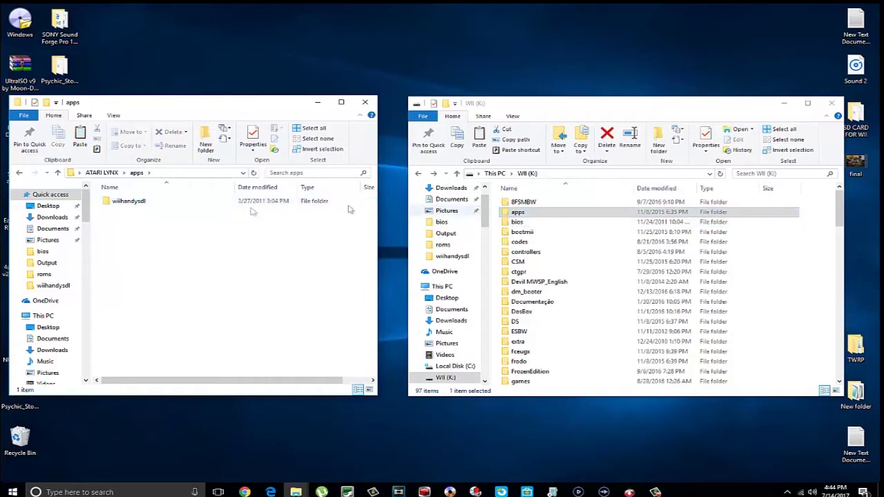
{"action": "left_click", "coordinate": [20, 173]}
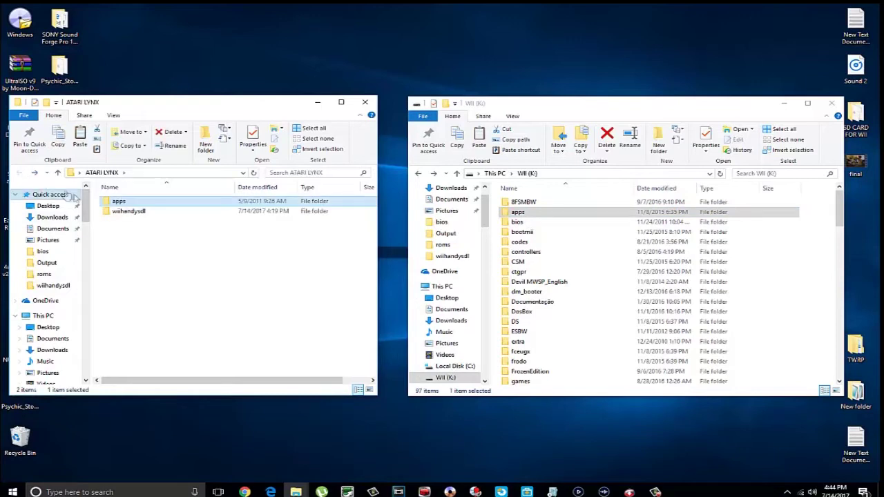
Open the wiihandysdl folder in ATARI LYNX and check its LYNXBOOT image and roms folder.
{"action": "left_click", "coordinate": [144, 215]}
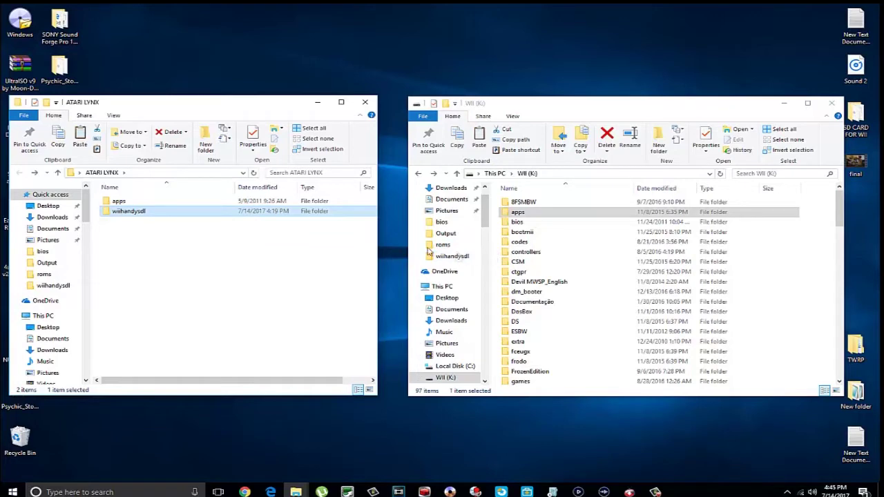
{"action": "left_click", "coordinate": [197, 249]}
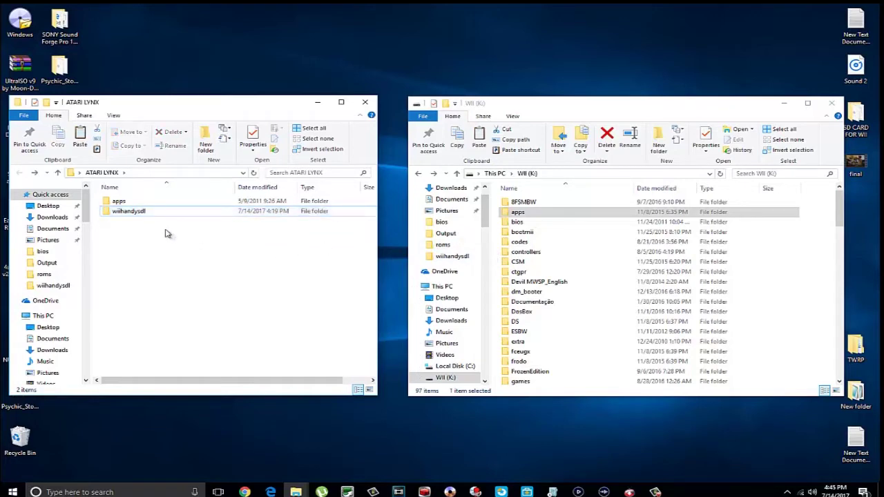
{"action": "double_click", "coordinate": [148, 213]}
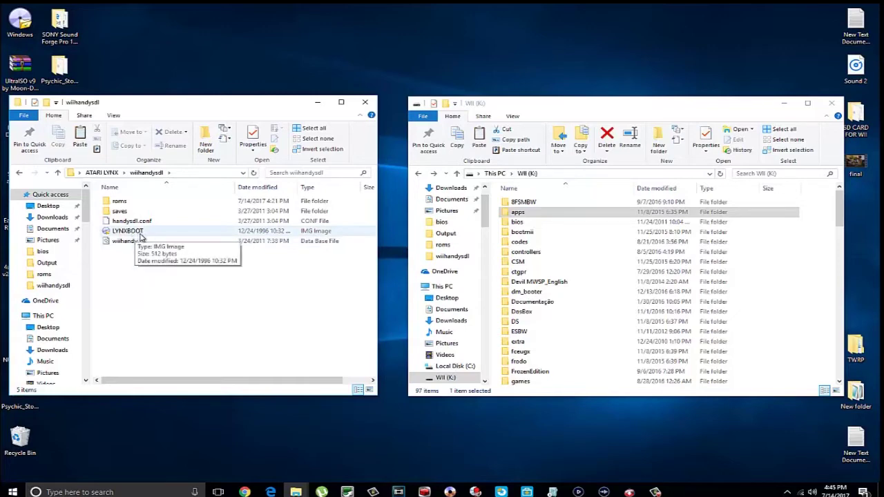
{"action": "left_click", "coordinate": [150, 234]}
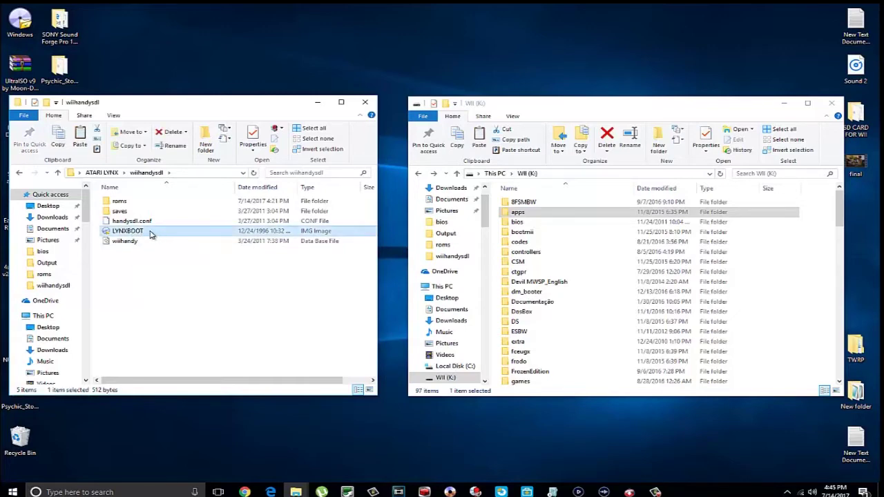
{"action": "left_click", "coordinate": [153, 204]}
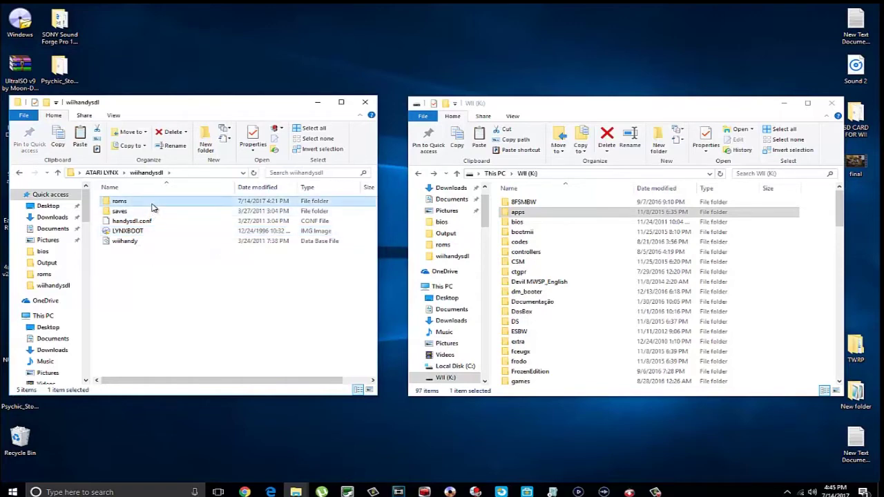
Browse the Atari Lynx game files in the roms folder and return to wiihandysdl.
{"action": "double_click", "coordinate": [153, 207]}
{"action": "scroll", "coordinate": [159, 215], "scroll_direction": "down", "scroll_amount": 15}
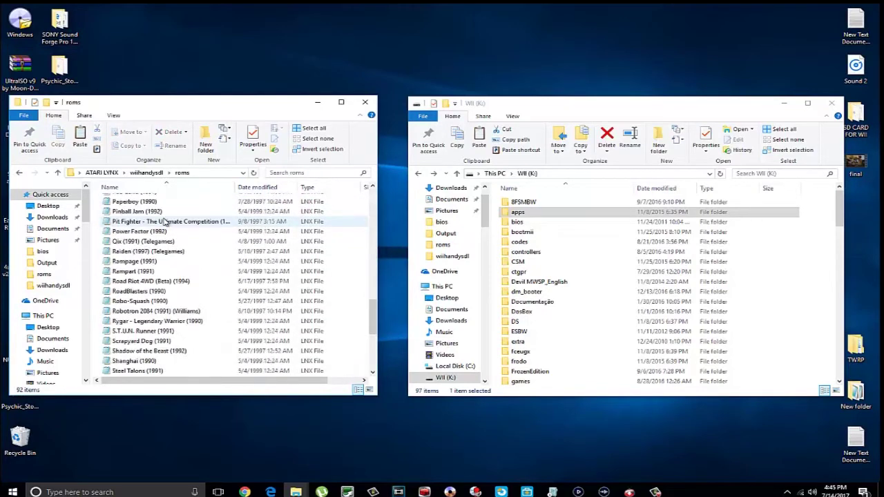
{"action": "scroll", "coordinate": [166, 221], "scroll_direction": "down", "scroll_amount": 6}
{"action": "scroll", "coordinate": [165, 221], "scroll_direction": "up", "scroll_amount": 3}
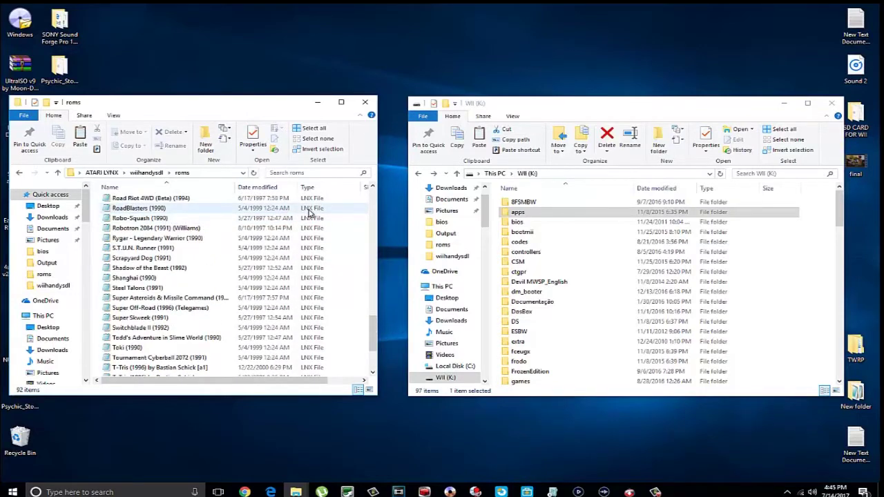
{"action": "scroll", "coordinate": [221, 220], "scroll_direction": "up", "scroll_amount": 20}
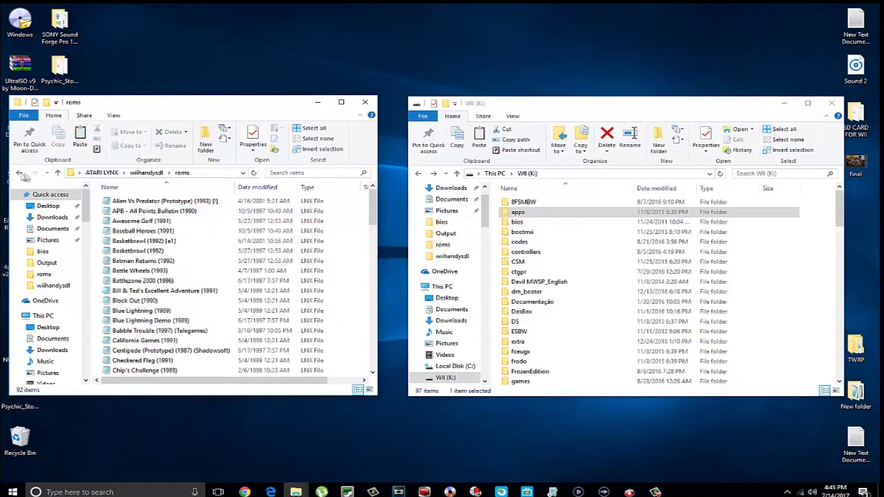
{"action": "left_click", "coordinate": [20, 173]}
Open the wiihandysdl folder on the WII (K:) drive and examine the full file name of the Lynx Boot Image.
{"action": "scroll", "coordinate": [566, 258], "scroll_direction": "down", "scroll_amount": 6}
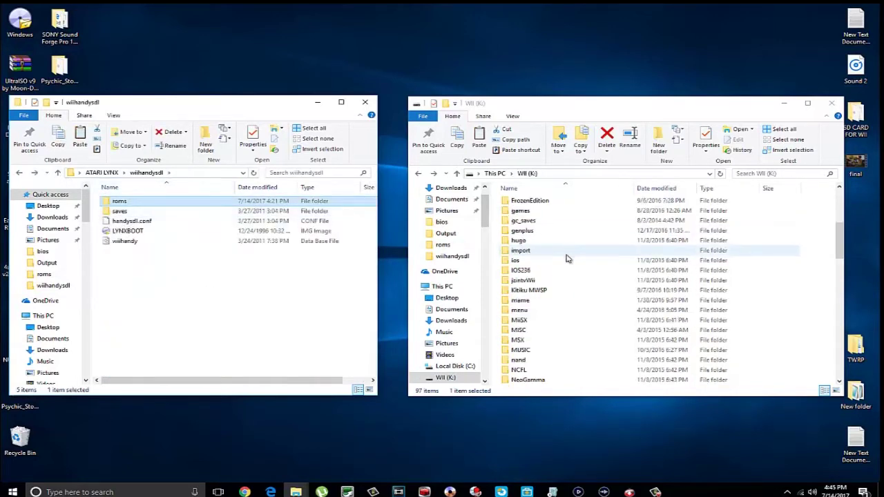
{"action": "scroll", "coordinate": [566, 258], "scroll_direction": "down", "scroll_amount": 15}
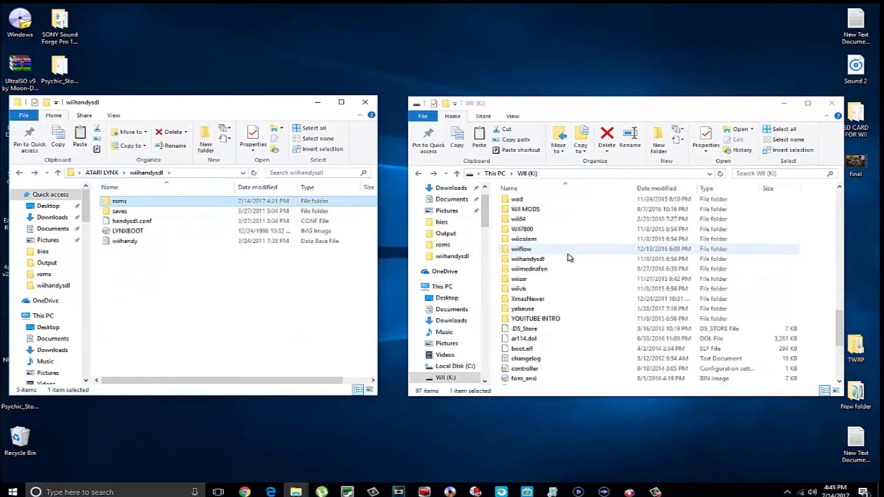
{"action": "double_click", "coordinate": [569, 261]}
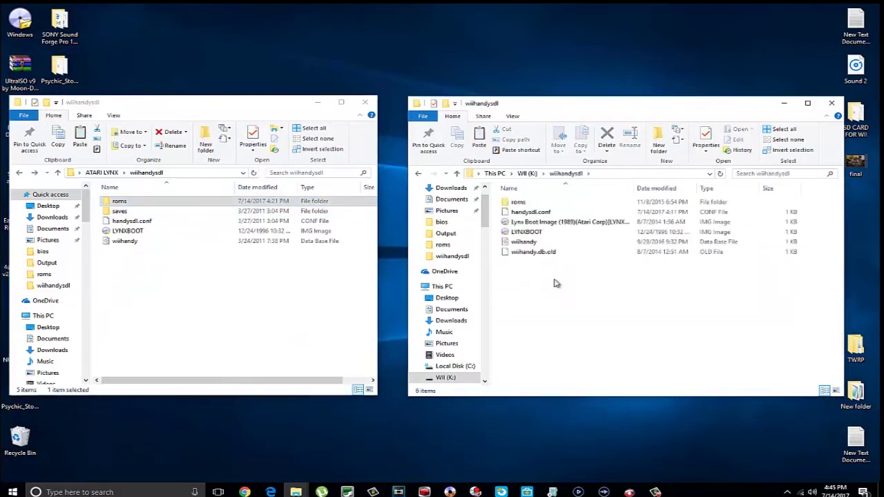
{"action": "left_click", "coordinate": [536, 222]}
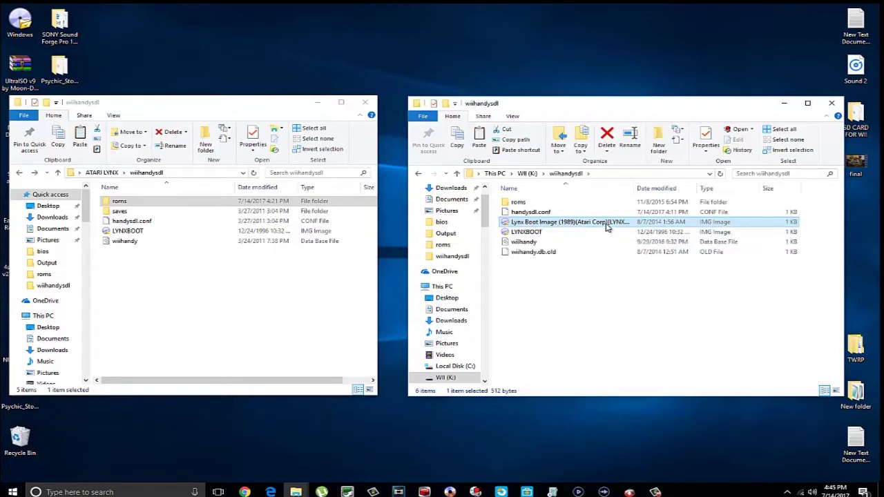
{"action": "right_click", "coordinate": [597, 225]}
{"action": "left_click", "coordinate": [625, 376]}
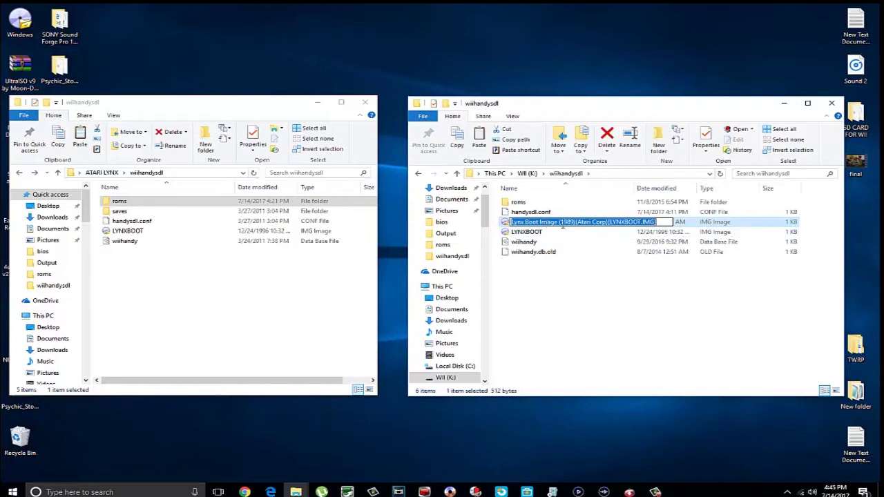
{"action": "left_click", "coordinate": [582, 280]}
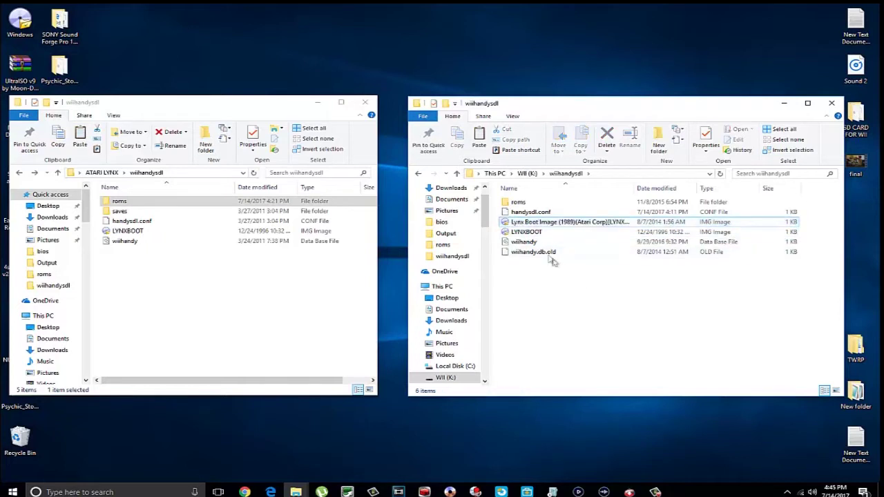
Select the LYNXBOOT image in the ATARI LYNX copy of wiihandysdl and close both folder windows.
{"action": "left_click", "coordinate": [170, 232]}
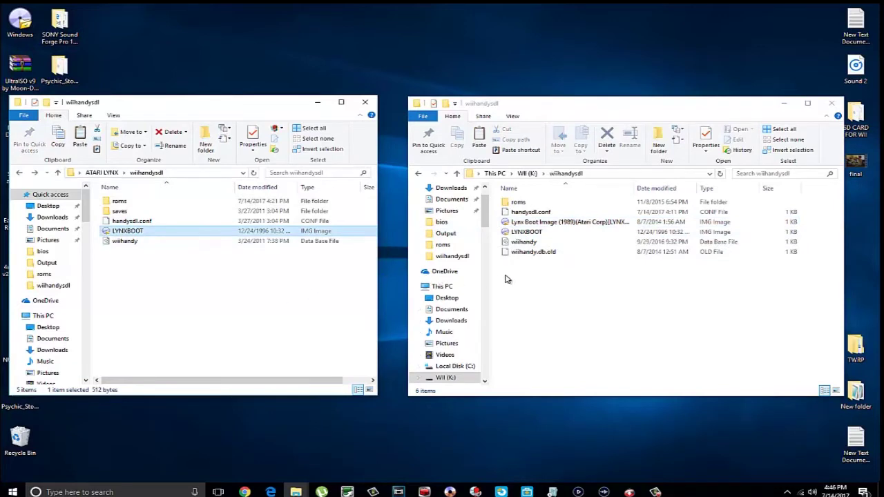
{"action": "left_click", "coordinate": [364, 103]}
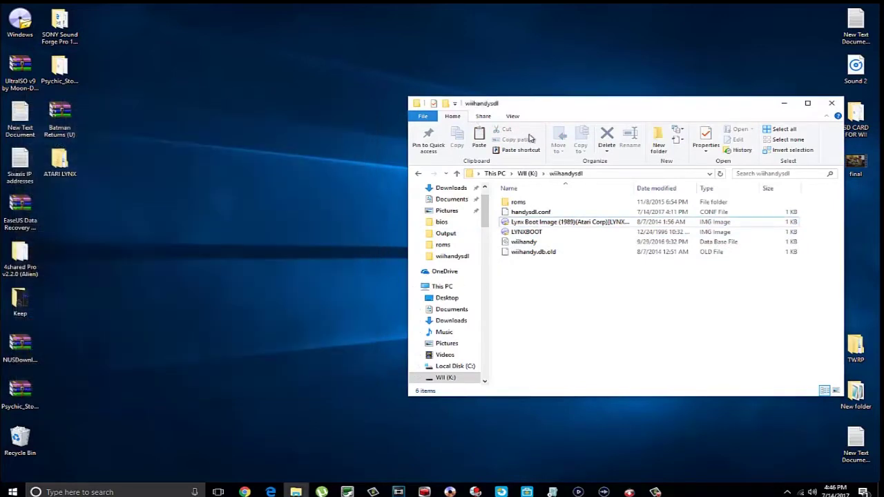
{"action": "left_click", "coordinate": [824, 107]}
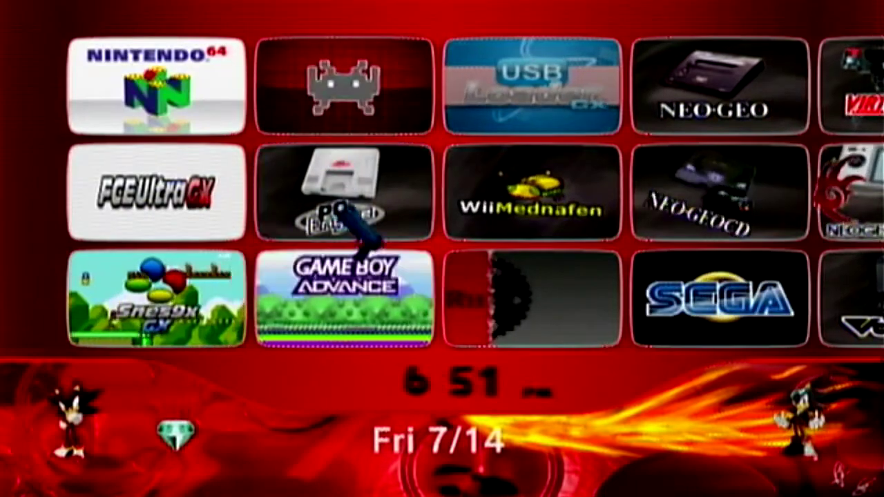
Switch to the Wii Menu, page through the channels and open the WAD Manager channel.
{"action": "key", "text": "plus"}
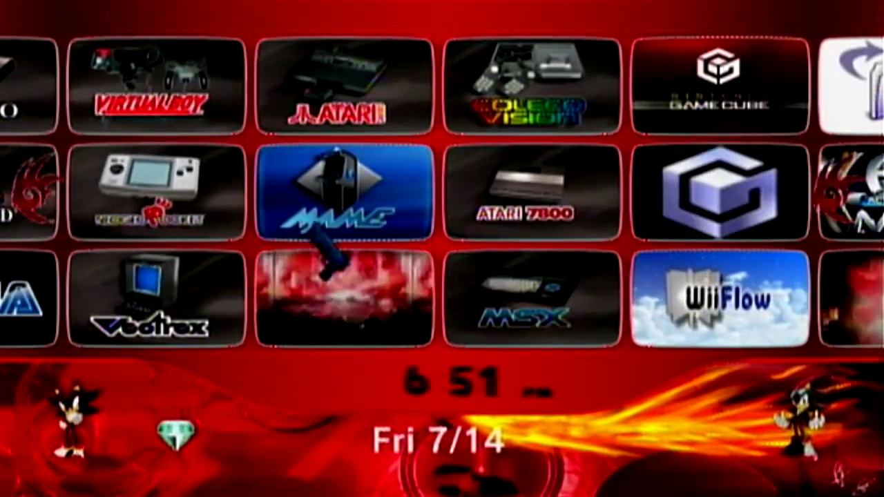
{"action": "key", "text": "plus"}
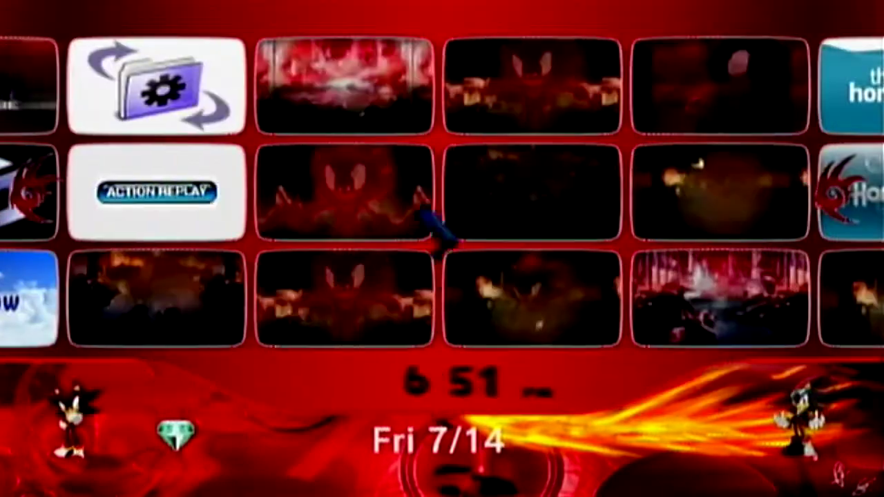
{"action": "left_click", "coordinate": [163, 55]}
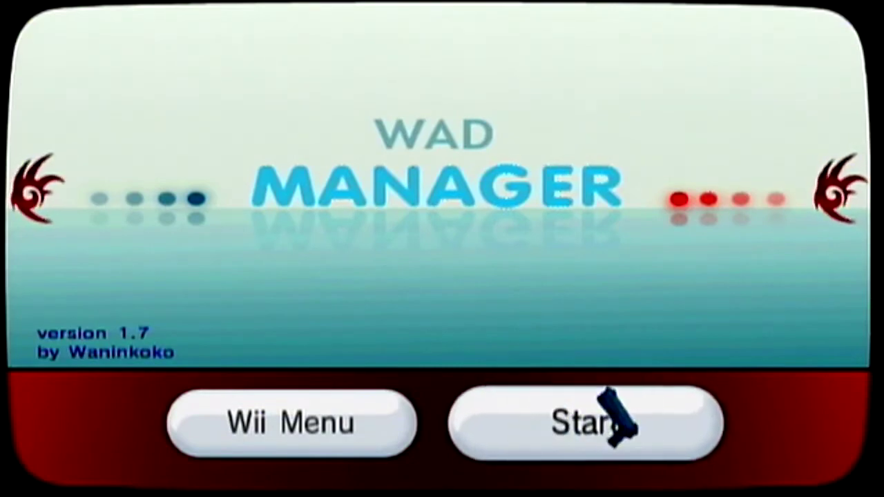
Start WAD Manager, accept the disclaimer and choose IOS236 as the IOS version to use.
{"action": "left_click", "coordinate": [618, 425]}
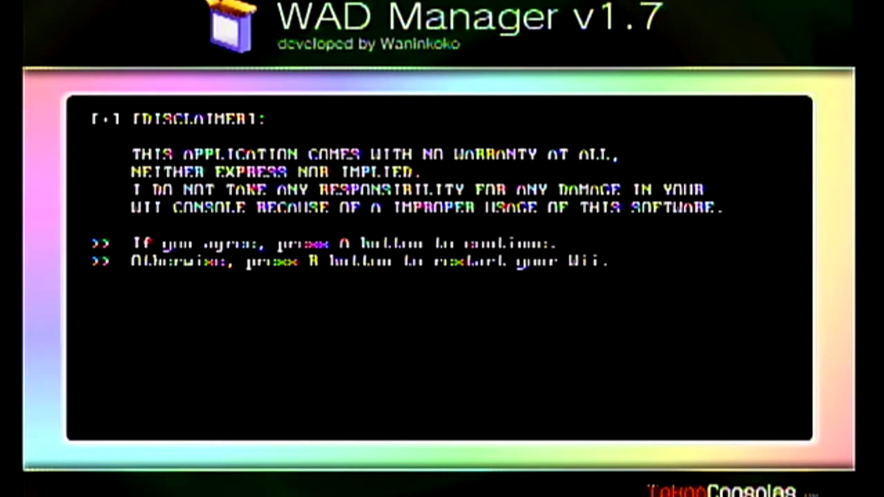
{"action": "key", "text": "a"}
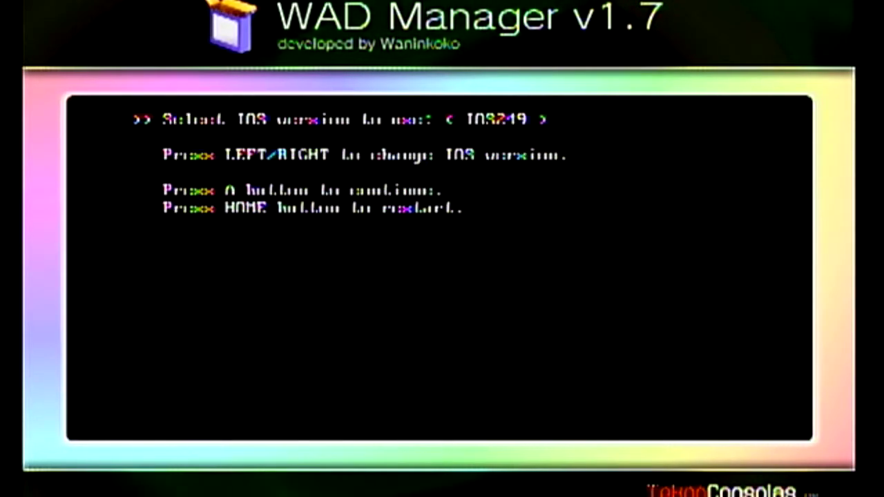
{"action": "key", "text": "Left"}
{"action": "key", "text": "Left"}
{"action": "key", "text": "Left"}
{"action": "key", "text": "Right"}
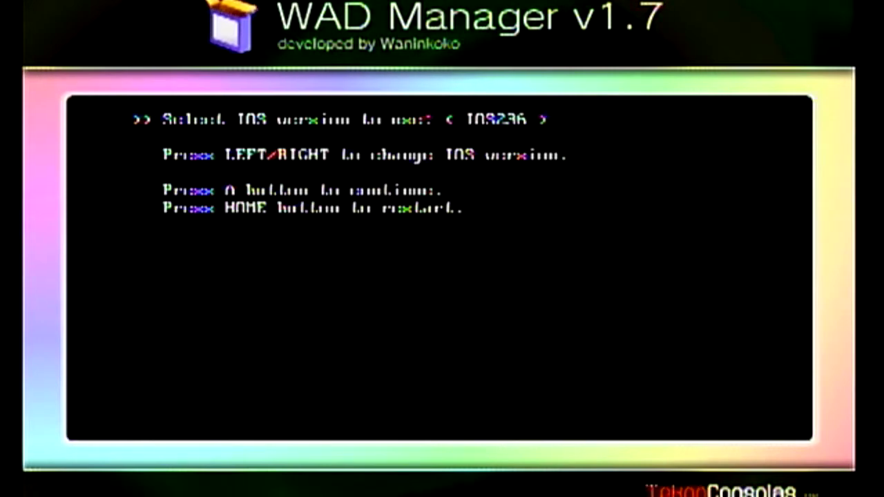
{"action": "key", "text": "a"}
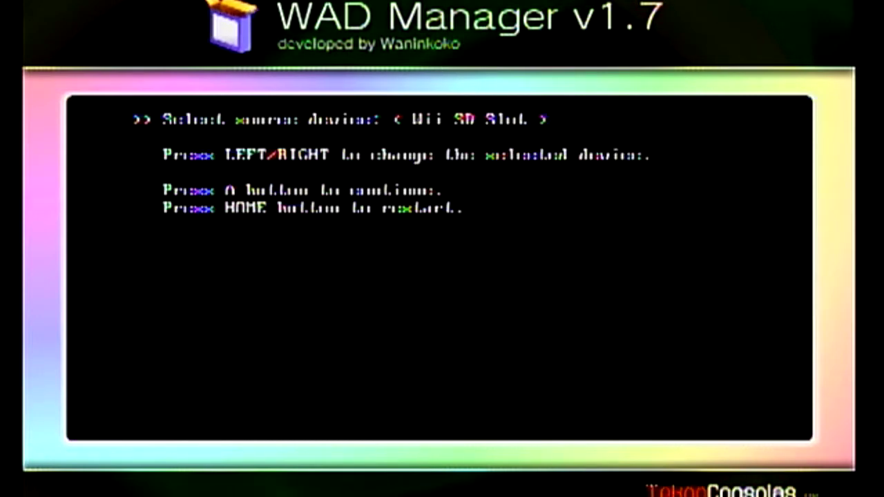
Look through the available source devices and choose the Wii SD Slot.
{"action": "key", "text": "Right"}
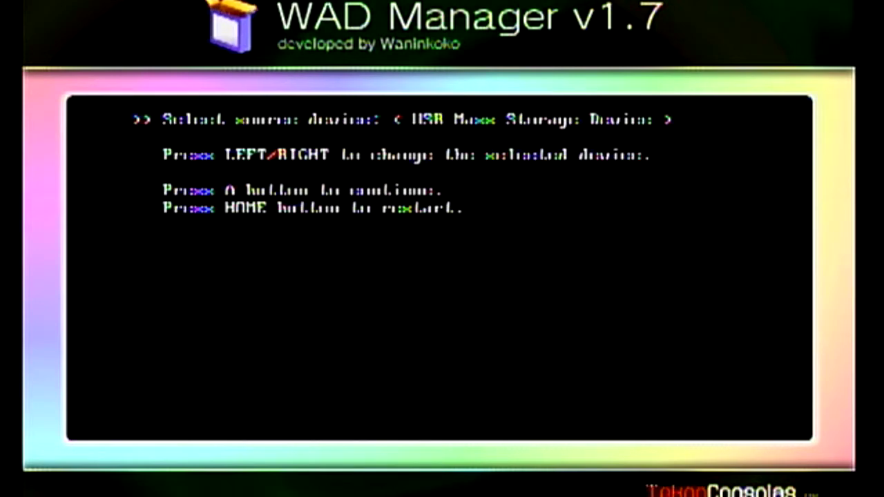
{"action": "key", "text": "Right"}
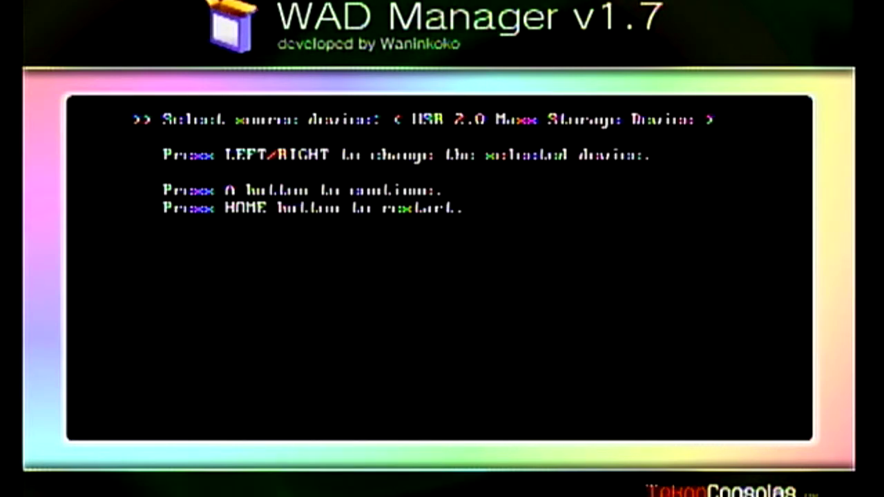
{"action": "key", "text": "Right"}
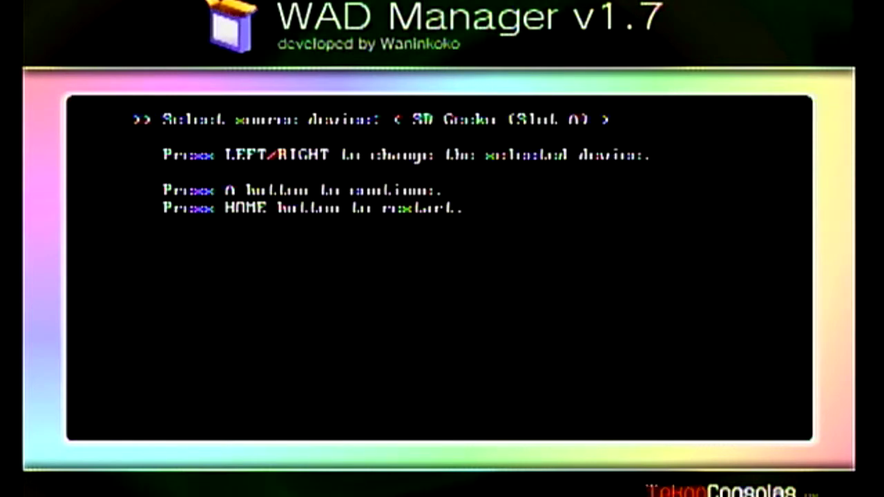
{"action": "key", "text": "Right"}
{"action": "key", "text": "Right"}
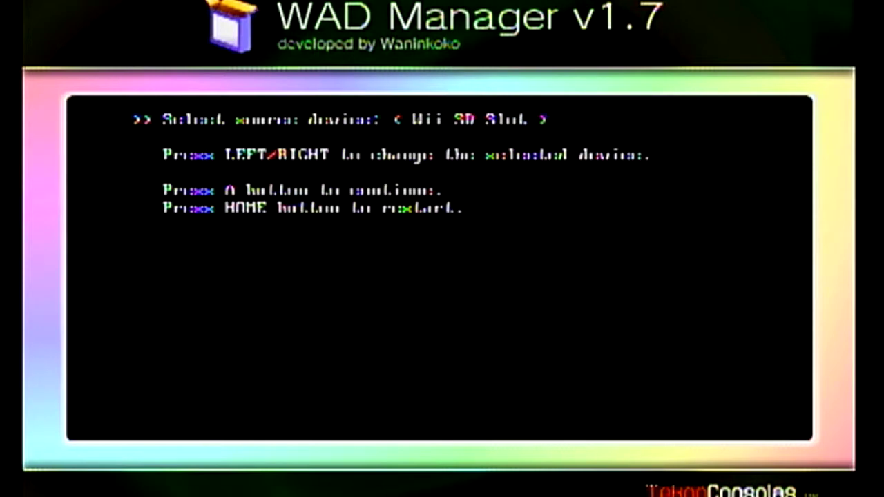
{"action": "key", "text": "Return"}
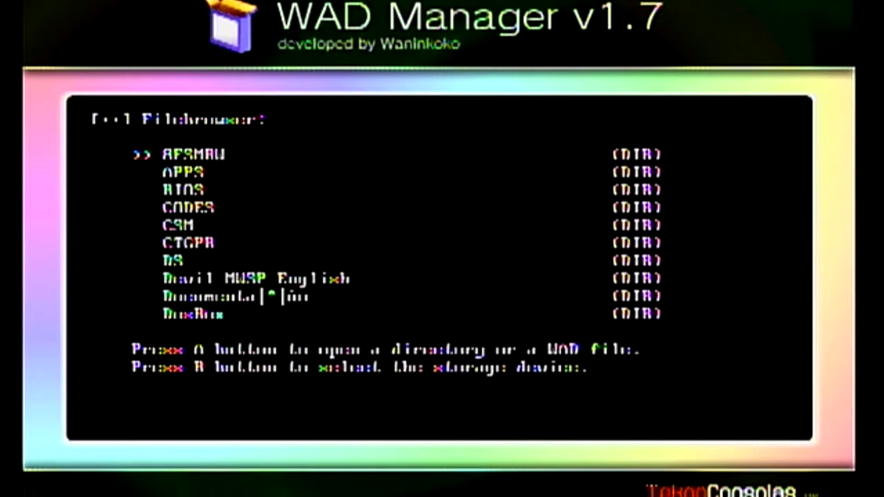
Open the WAD directory on the SD card.
{"action": "key", "text": "Down"}
{"action": "key", "text": "Down"}
{"action": "key", "text": "Down"}
{"action": "key", "text": "Down"}
{"action": "key", "text": "Down"}
{"action": "key", "text": "Down"}
{"action": "key", "text": "Down"}
{"action": "key", "text": "Down"}
{"action": "key", "text": "Down"}
{"action": "key", "text": "Down"}
{"action": "key", "text": "Down"}
{"action": "key", "text": "Down"}
{"action": "key", "text": "Down"}
{"action": "key", "text": "Down"}
{"action": "key", "text": "Down"}
{"action": "key", "text": "Down"}
{"action": "key", "text": "Down"}
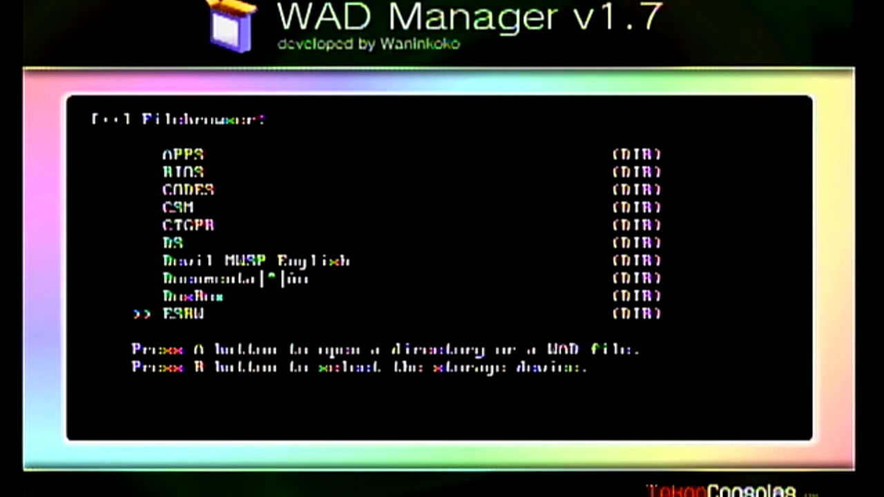
{"action": "key", "text": "Down"}
{"action": "key", "text": "Down"}
{"action": "key", "text": "Down"}
{"action": "key", "text": "Down"}
{"action": "key", "text": "Down"}
{"action": "key", "text": "Down"}
{"action": "key", "text": "Down"}
{"action": "key", "text": "Down"}
{"action": "key", "text": "Down"}
{"action": "key", "text": "Down"}
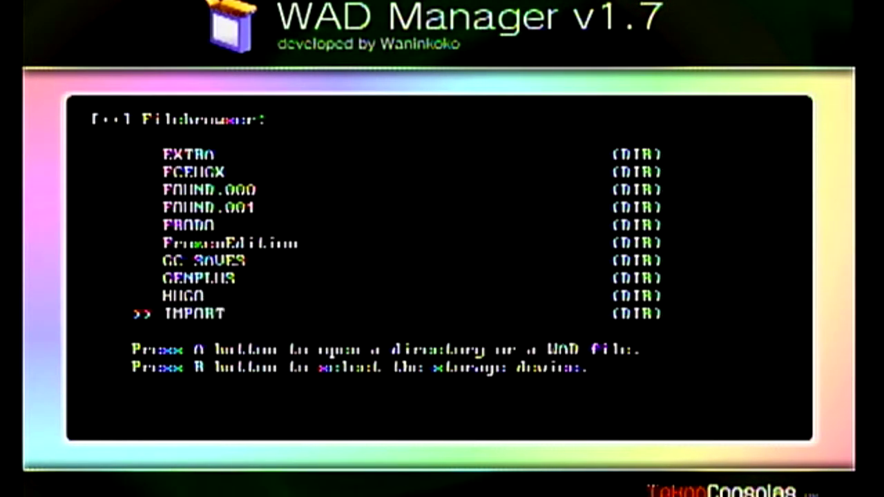
{"action": "key", "text": "Down"}
{"action": "key", "text": "Down"}
{"action": "key", "text": "Down"}
{"action": "key", "text": "Down"}
{"action": "key", "text": "Down"}
{"action": "key", "text": "Down"}
{"action": "key", "text": "Down"}
{"action": "key", "text": "Down"}
{"action": "key", "text": "Down"}
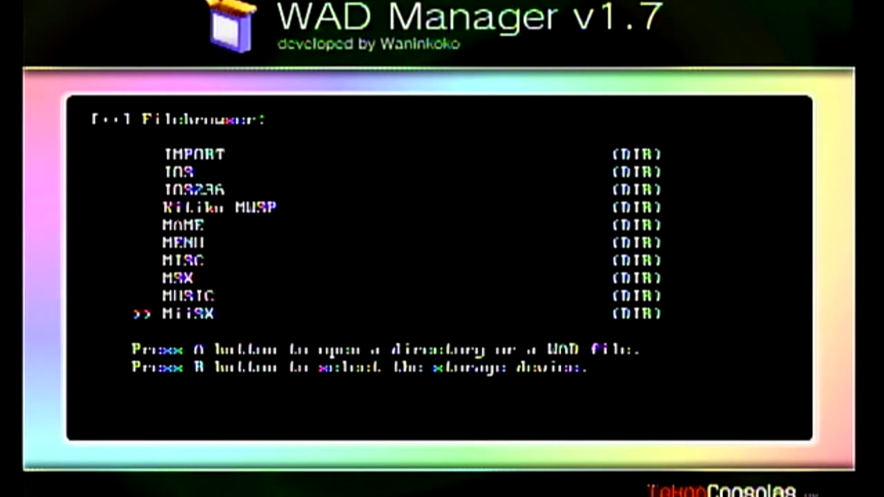
{"action": "key", "text": "Down"}
{"action": "key", "text": "Down"}
{"action": "key", "text": "Down"}
{"action": "key", "text": "Down"}
{"action": "key", "text": "Down"}
{"action": "key", "text": "Down"}
{"action": "key", "text": "Down"}
{"action": "key", "text": "Down"}
{"action": "key", "text": "Down"}
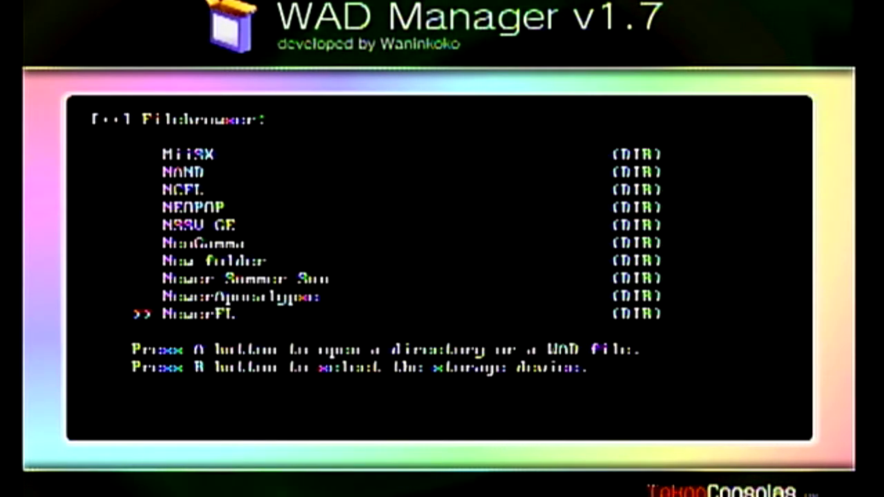
{"action": "key", "text": "Down"}
{"action": "key", "text": "Down"}
{"action": "key", "text": "Down"}
{"action": "key", "text": "Down"}
{"action": "key", "text": "Down"}
{"action": "key", "text": "Down"}
{"action": "key", "text": "Down"}
{"action": "key", "text": "Down"}
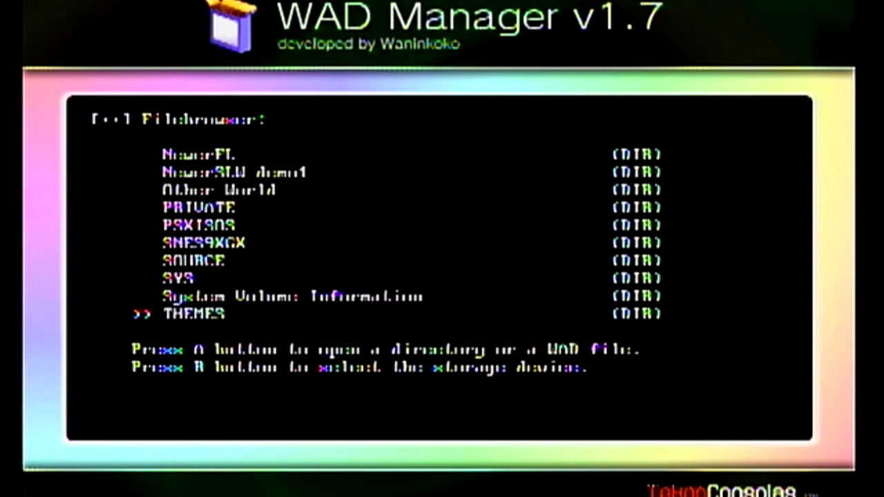
{"action": "key", "text": "Down"}
{"action": "key", "text": "Down"}
{"action": "key", "text": "Down"}
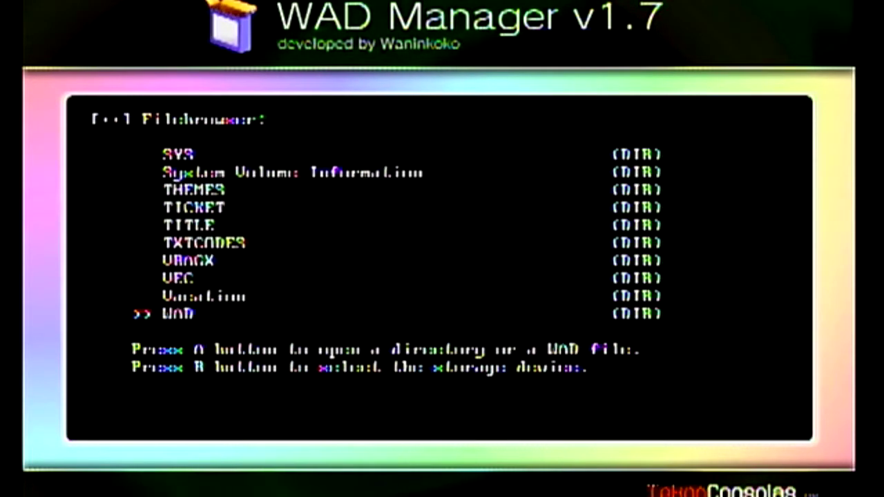
{"action": "key", "text": "Return"}
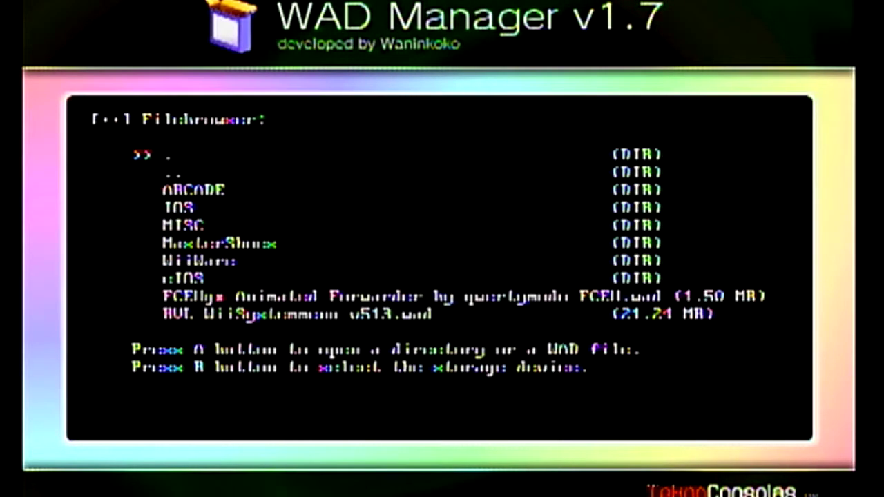
Open the MasterShoxx directory and its emulator Forwarder Collection v14 subfolder.
{"action": "key", "text": "Down"}
{"action": "key", "text": "Down"}
{"action": "key", "text": "Down"}
{"action": "key", "text": "Down"}
{"action": "key", "text": "Return"}
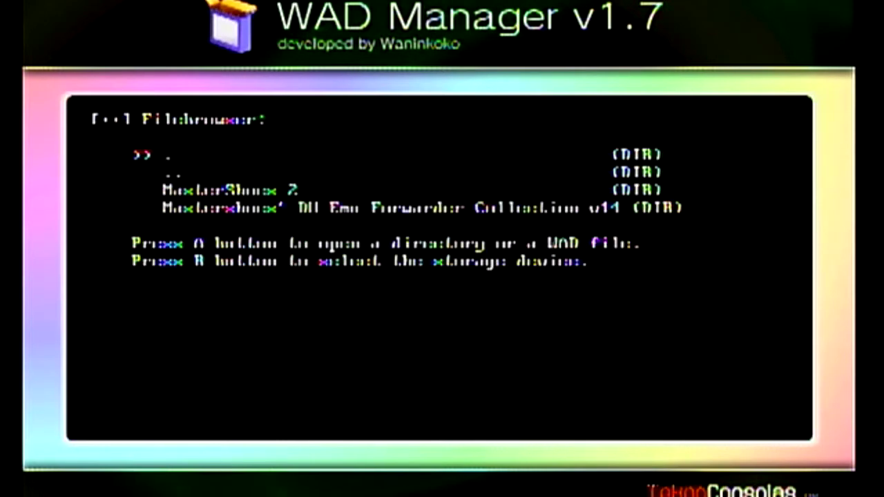
{"action": "key", "text": "Down"}
{"action": "key", "text": "Return"}
Install the WiiHandySDL v14 DWHA WAD file from the forwarder collection.
{"action": "key", "text": "Down"}
{"action": "key", "text": "Down"}
{"action": "key", "text": "Down"}
{"action": "key", "text": "Down"}
{"action": "key", "text": "Down"}
{"action": "key", "text": "Down"}
{"action": "key", "text": "Down"}
{"action": "key", "text": "Down"}
{"action": "key", "text": "Down"}
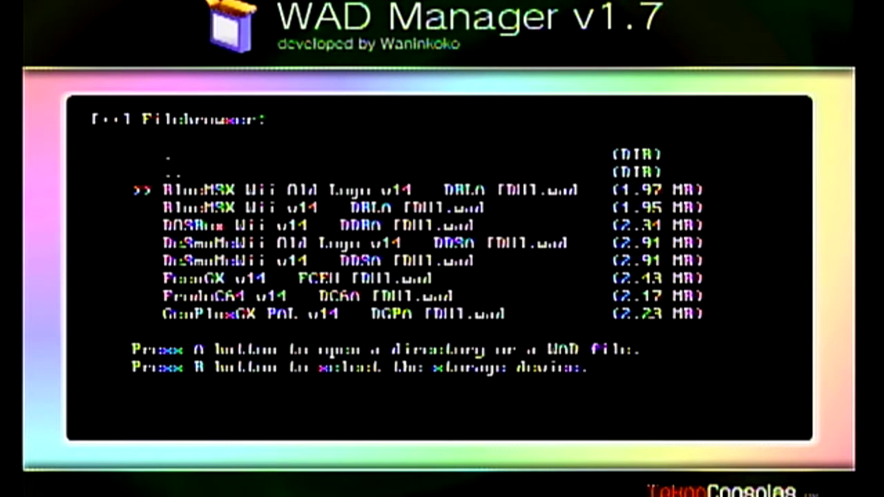
{"action": "key", "text": "Down"}
{"action": "key", "text": "Down"}
{"action": "key", "text": "Down"}
{"action": "key", "text": "Down"}
{"action": "key", "text": "Down"}
{"action": "key", "text": "Down"}
{"action": "key", "text": "Down"}
{"action": "key", "text": "Down"}
{"action": "key", "text": "Down"}
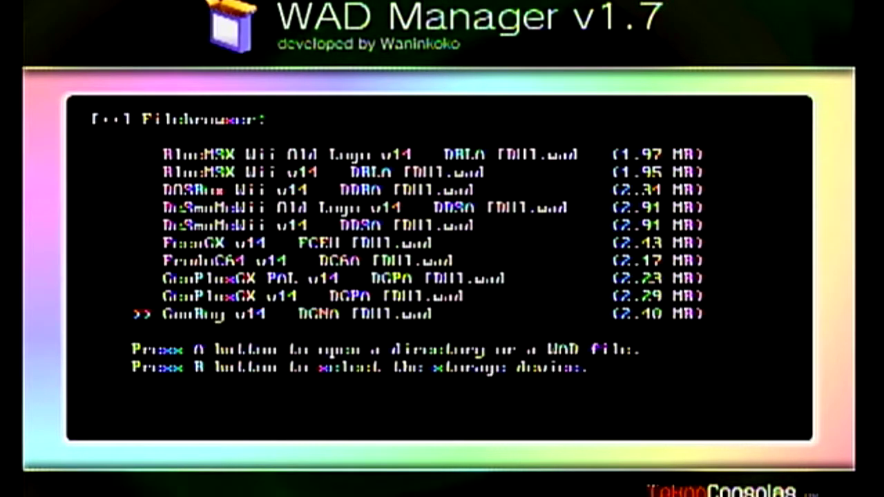
{"action": "key", "text": "Down"}
{"action": "key", "text": "Down"}
{"action": "key", "text": "Down"}
{"action": "key", "text": "Down"}
{"action": "key", "text": "Down"}
{"action": "key", "text": "Down"}
{"action": "key", "text": "Down"}
{"action": "key", "text": "Down"}
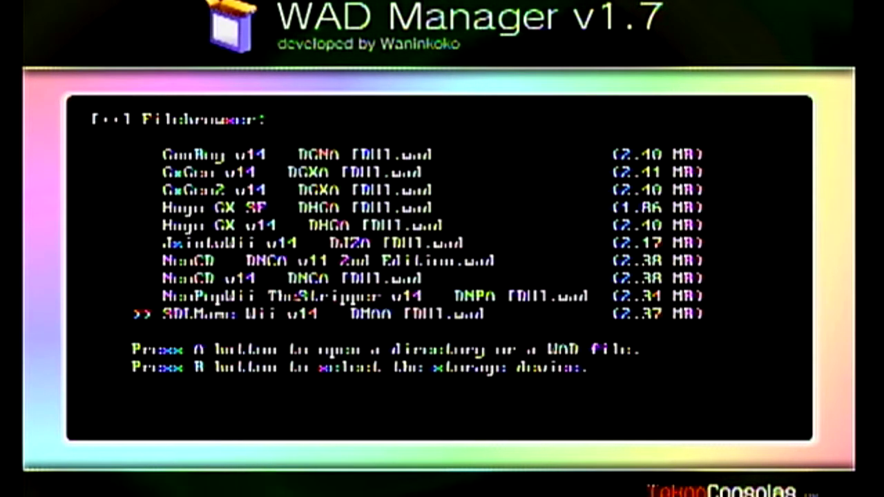
{"action": "key", "text": "Down"}
{"action": "key", "text": "Down"}
{"action": "key", "text": "Down"}
{"action": "key", "text": "Down"}
{"action": "key", "text": "Down"}
{"action": "key", "text": "Down"}
{"action": "key", "text": "Down"}
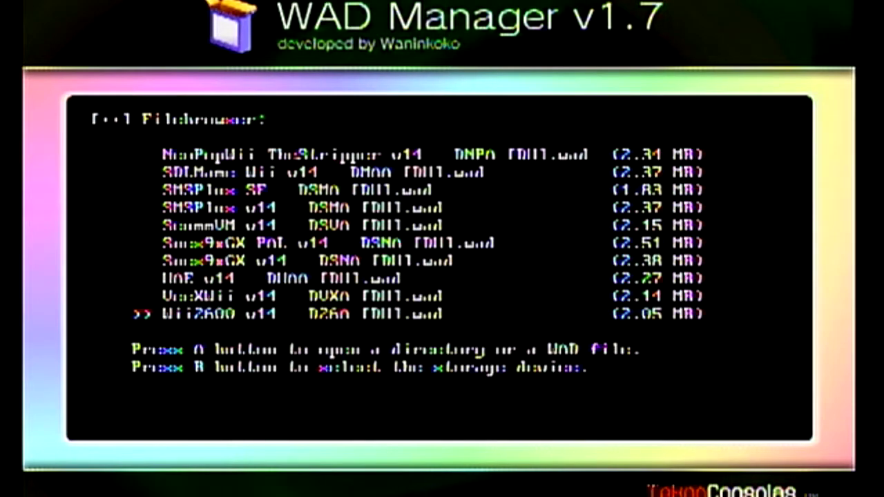
{"action": "key", "text": "Down"}
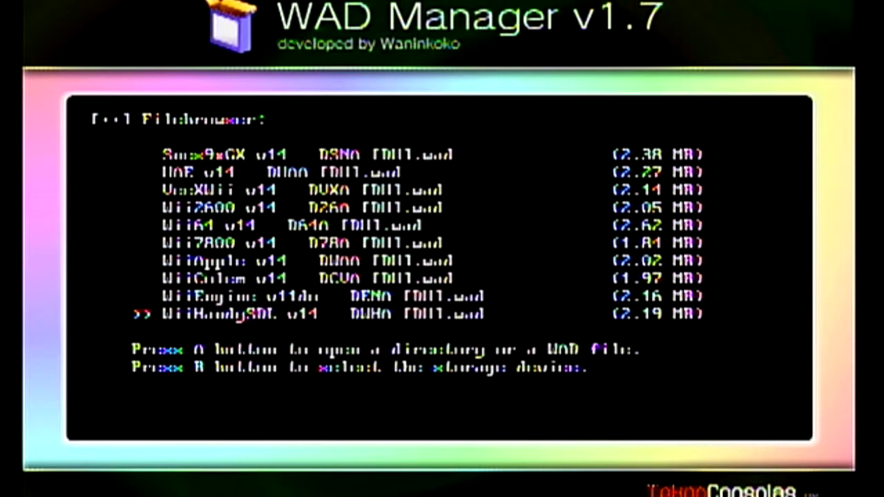
{"action": "key", "text": "a"}
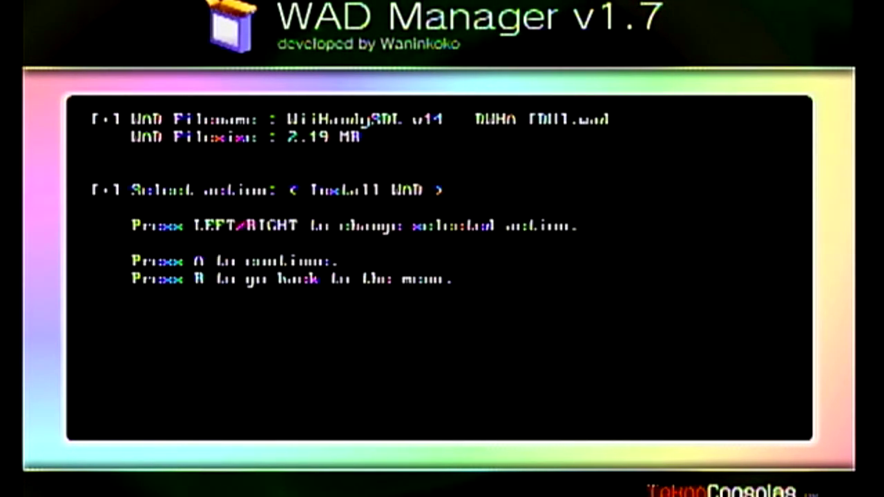
{"action": "key", "text": "a"}
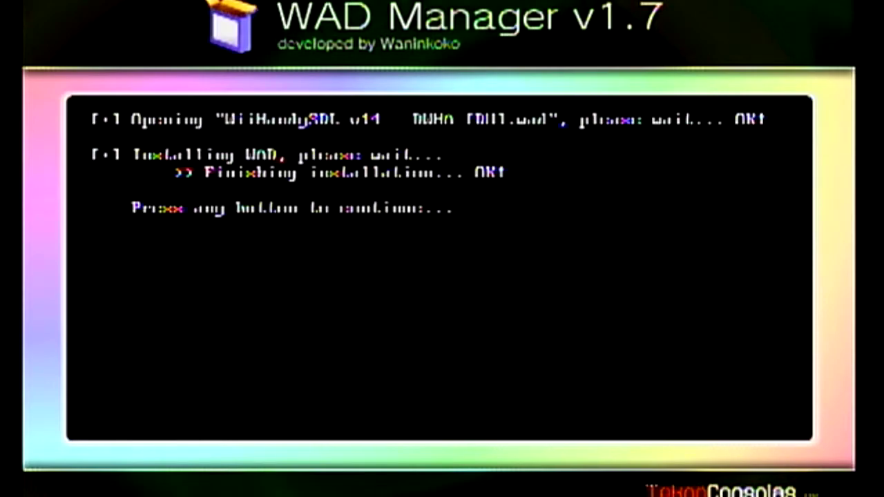
{"action": "key", "text": "a"}
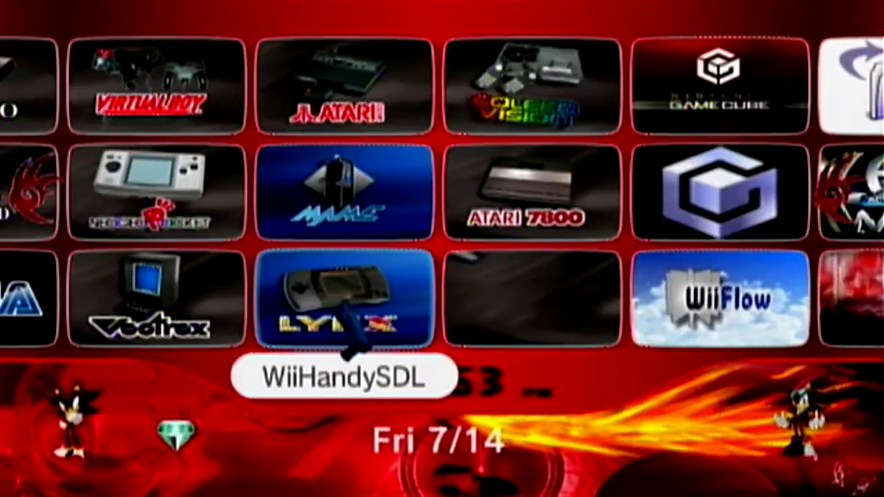
Launch the WiiHandySDL channel from the Wii Menu and examine the emulator's save state management options.
{"action": "left_click", "coordinate": [352, 324]}
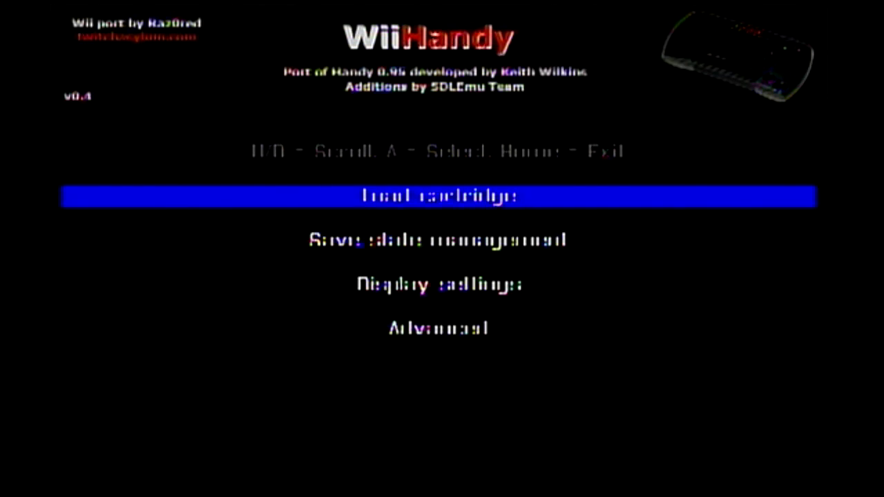
{"action": "key", "text": "Down"}
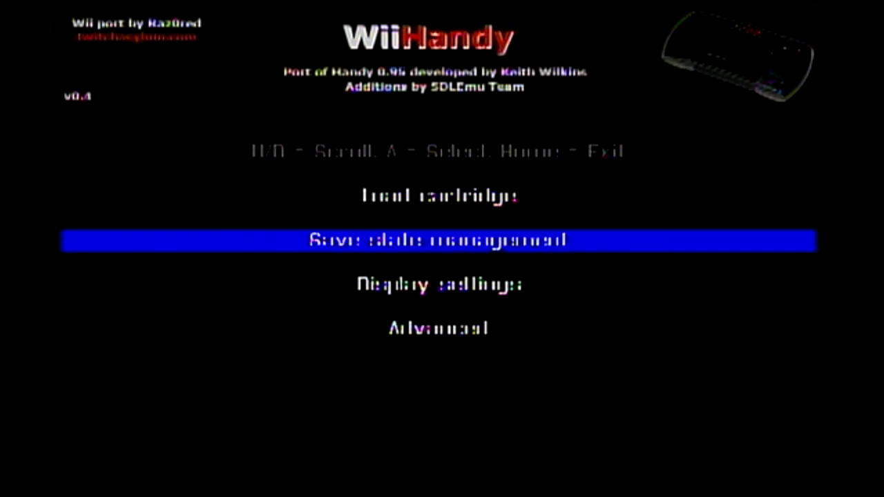
{"action": "key", "text": "Return"}
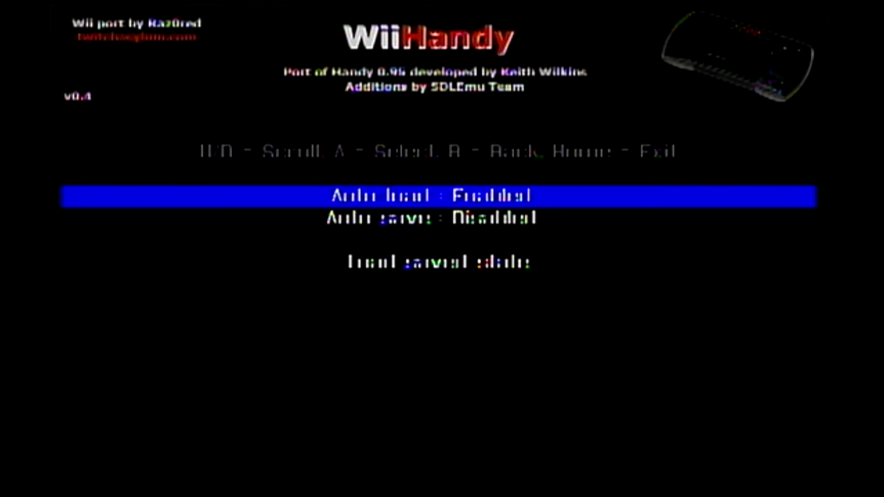
{"action": "key", "text": "Down"}
{"action": "key", "text": "Down"}
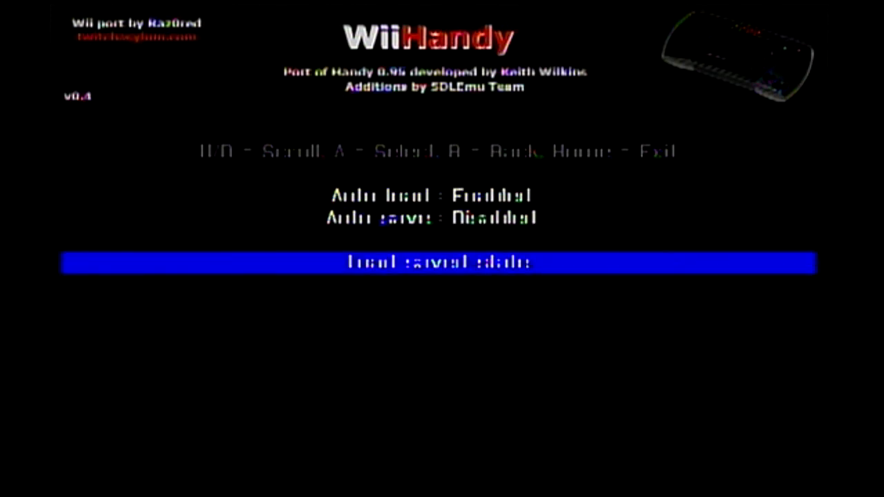
{"action": "key", "text": "Escape"}
Examine WiiHandy's display settings for screen size, vertical sync and frame rate, and return to the main menu.
{"action": "key", "text": "Down"}
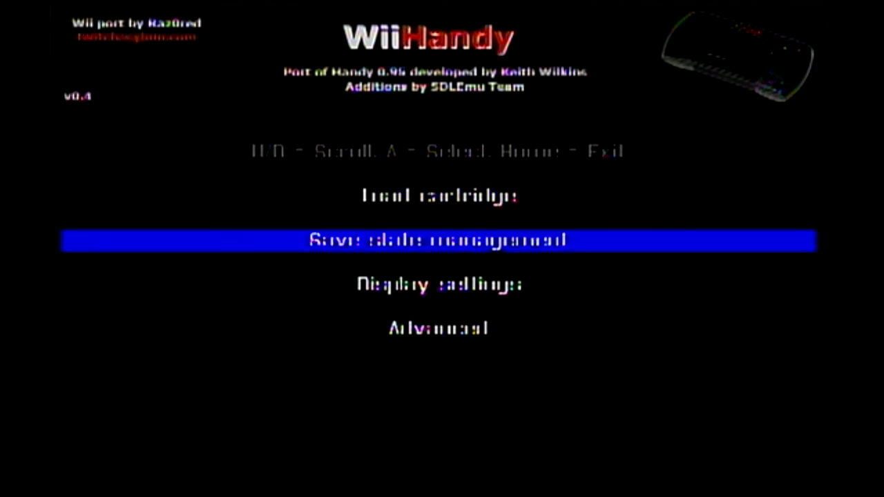
{"action": "key", "text": "Down"}
{"action": "key", "text": "Down"}
{"action": "key", "text": "Up"}
{"action": "key", "text": "Return"}
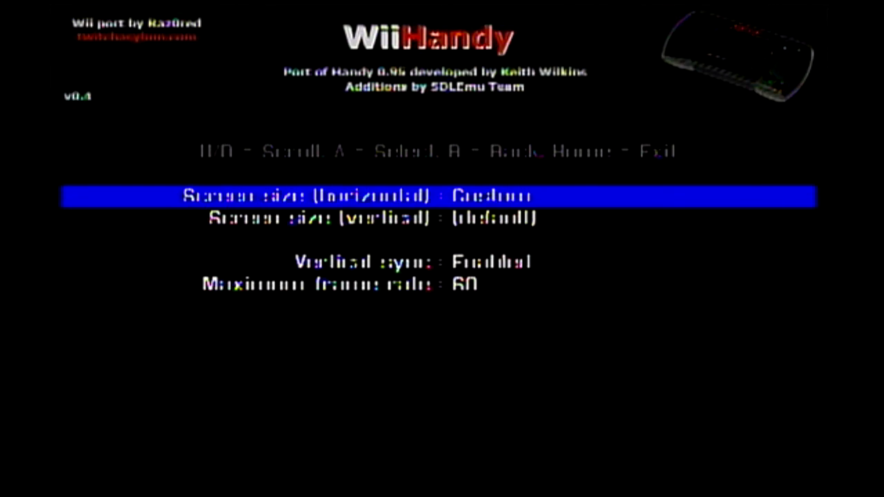
{"action": "key", "text": "b"}
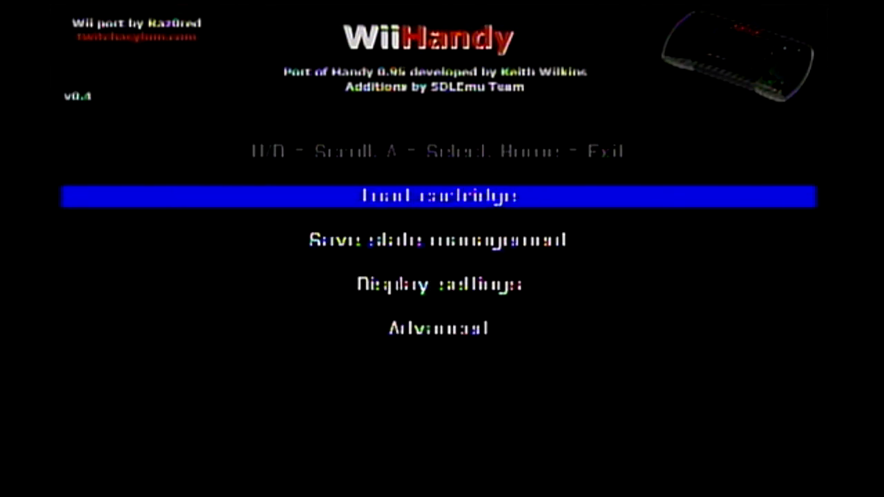
Load the Batman Returns (1992) cartridge and begin playing level 1.
{"action": "key", "text": "a"}
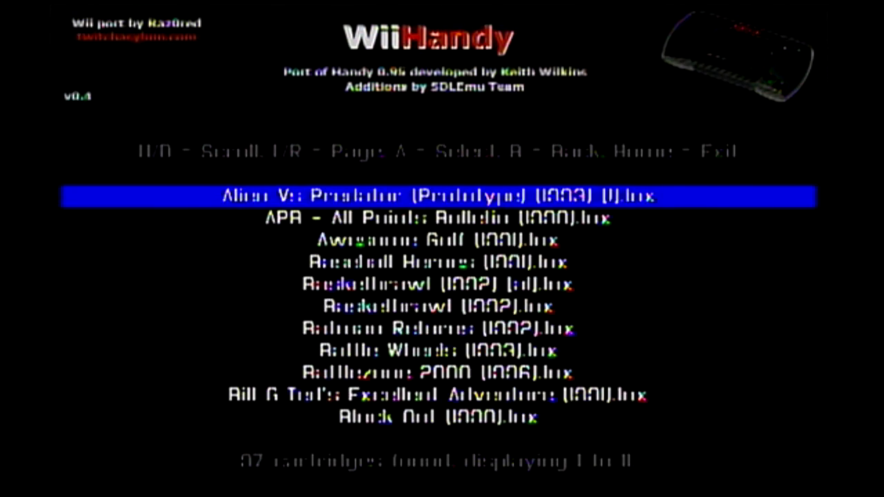
{"action": "key", "text": "Down"}
{"action": "key", "text": "Down"}
{"action": "key", "text": "Down"}
{"action": "key", "text": "Down"}
{"action": "key", "text": "Down"}
{"action": "key", "text": "Down"}
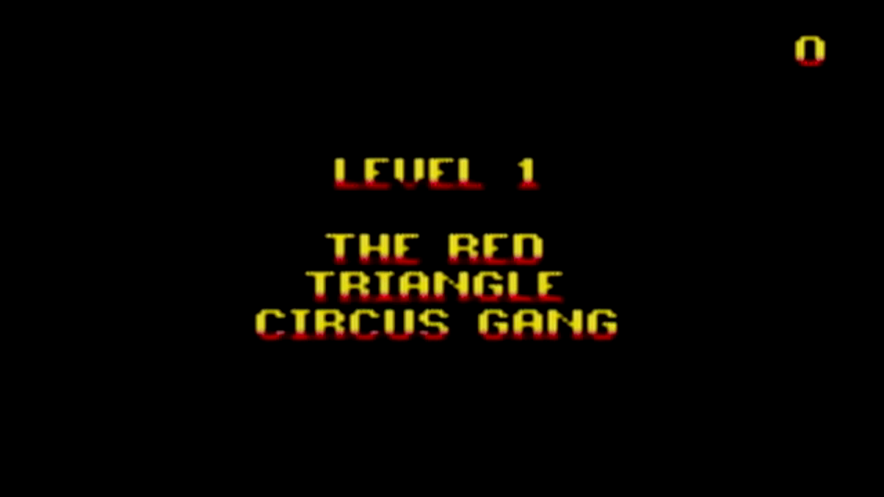
{"action": "key", "text": "Right"}
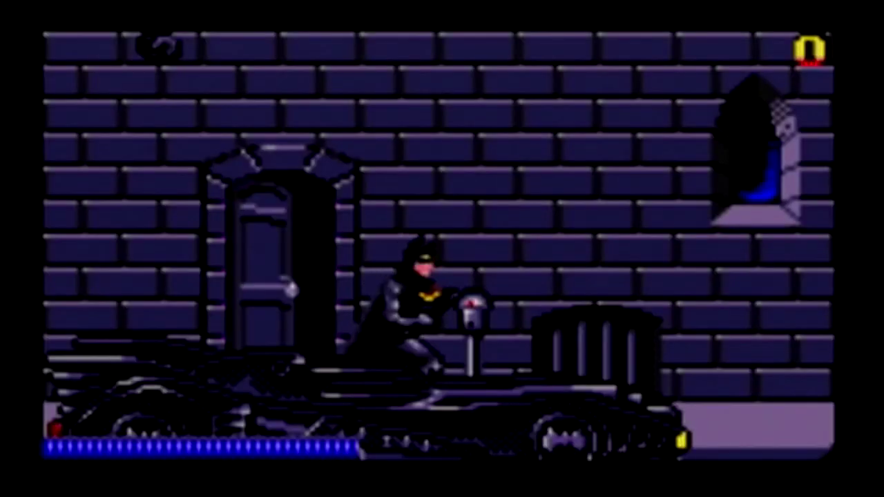
{"action": "key", "text": "Left"}
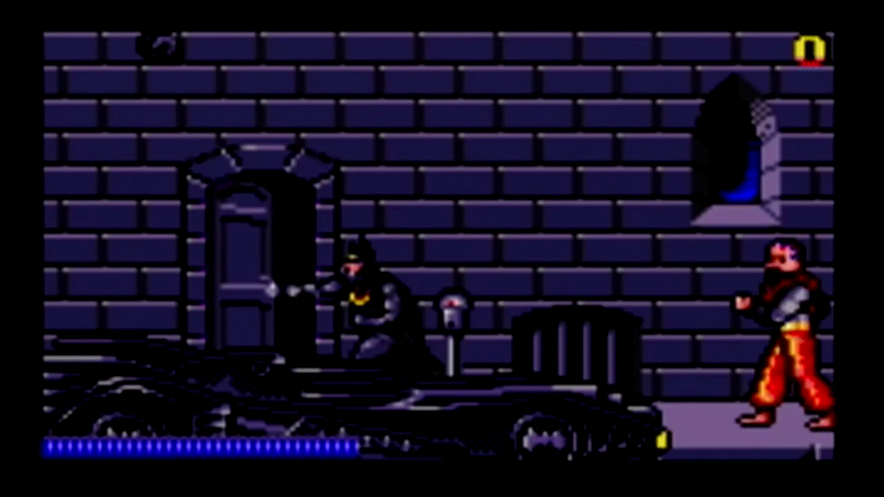
{"action": "key", "text": "Right"}
{"action": "key", "text": "Right"}
{"action": "key", "text": "x"}
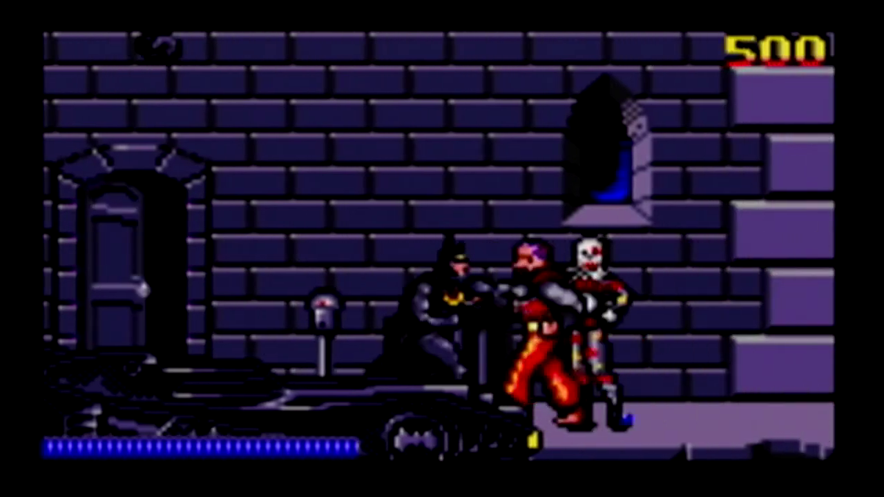
{"action": "key", "text": "x"}
{"action": "key", "text": "Right"}
{"action": "key", "text": "z"}
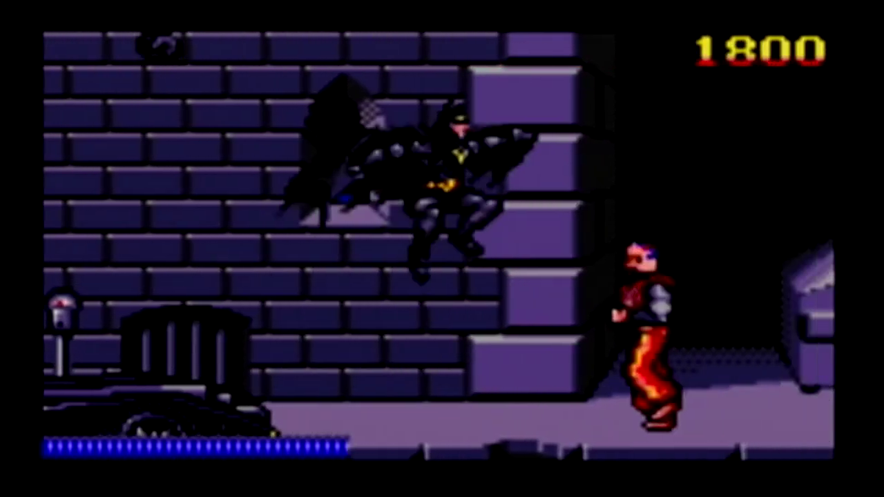
{"action": "key", "text": "x"}
{"action": "key", "text": "Right"}
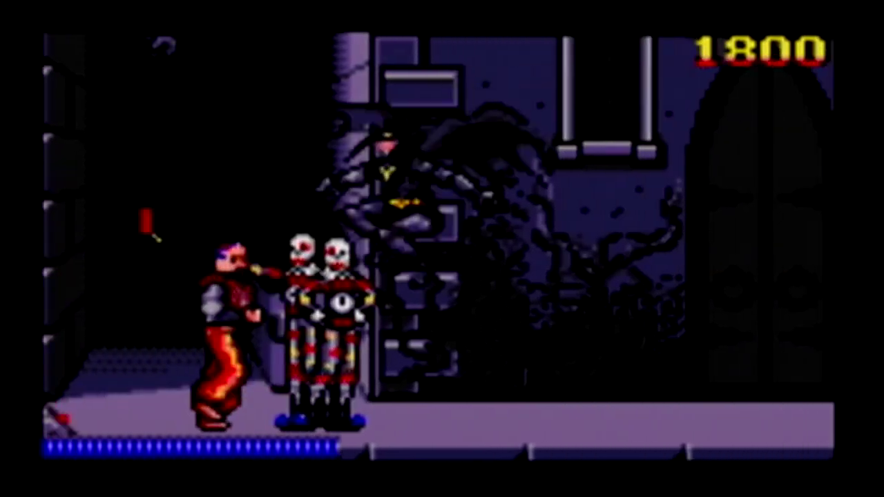
{"action": "key", "text": "x"}
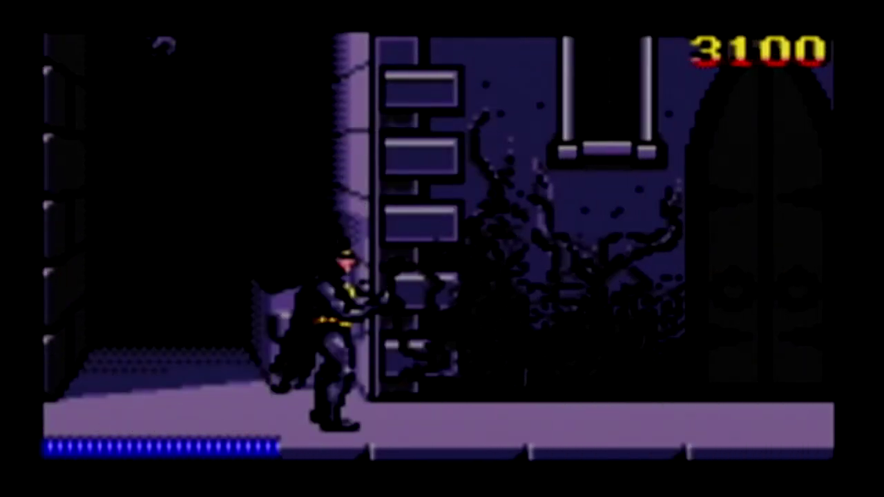
{"action": "key", "text": "Right"}
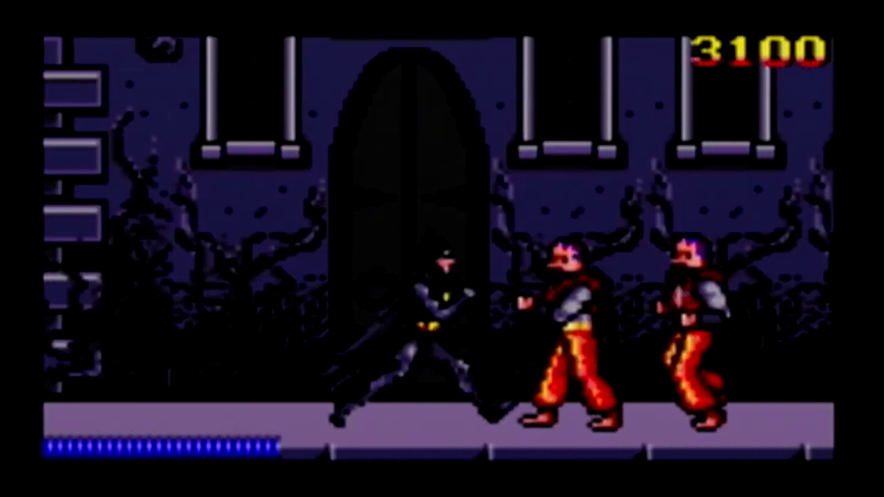
{"action": "key", "text": "z"}
{"action": "key", "text": "x"}
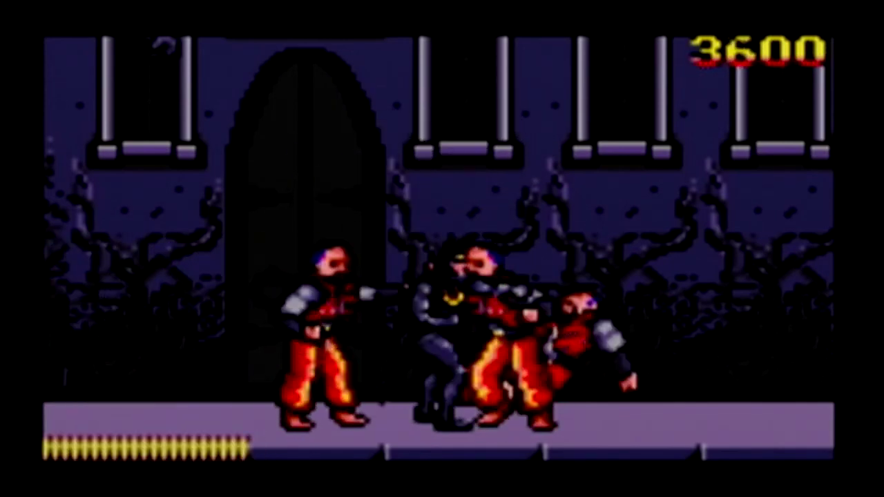
{"action": "key", "text": "x"}
{"action": "key", "text": "x"}
{"action": "key", "text": "Right"}
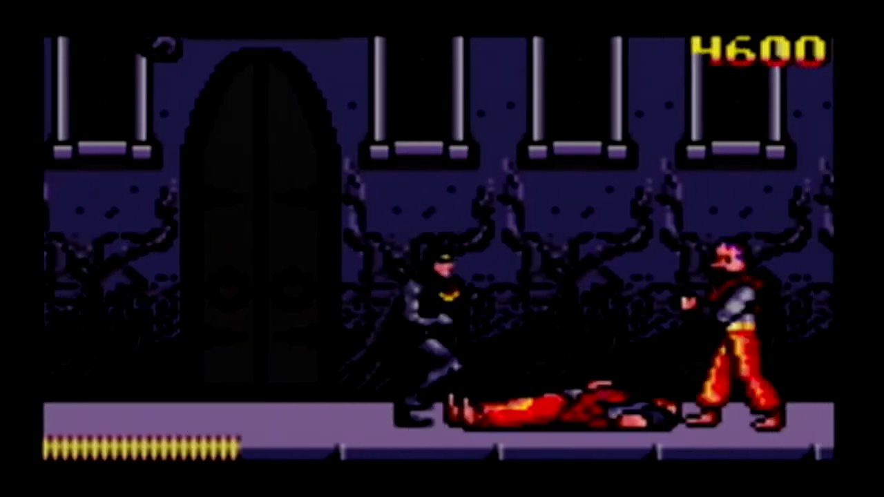
{"action": "key", "text": "x"}
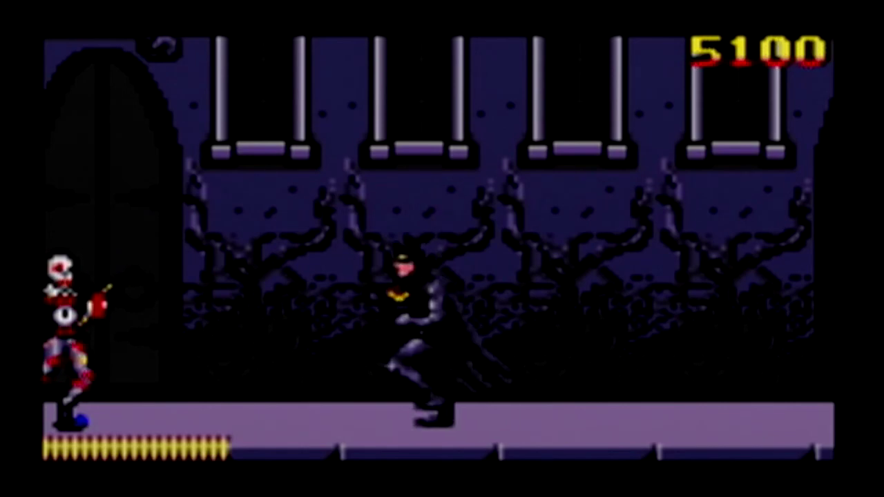
{"action": "key", "text": "z"}
{"action": "key", "text": "Left"}
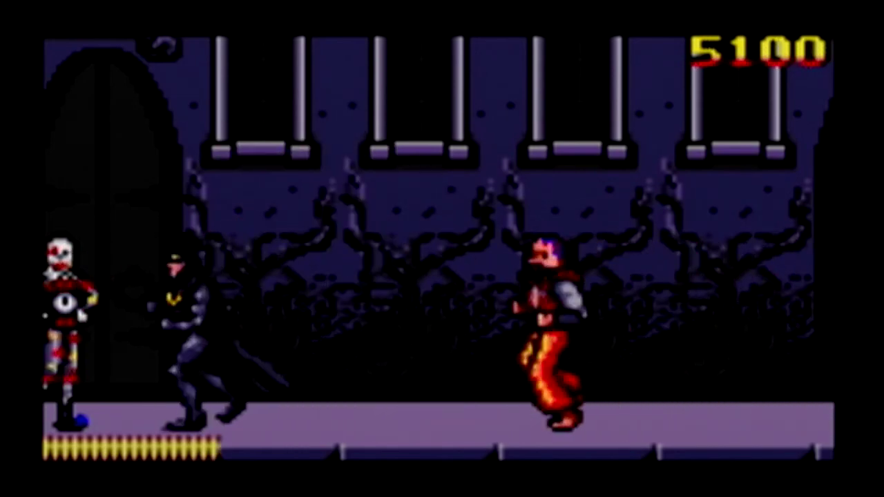
{"action": "key", "text": "z"}
{"action": "key", "text": "x"}
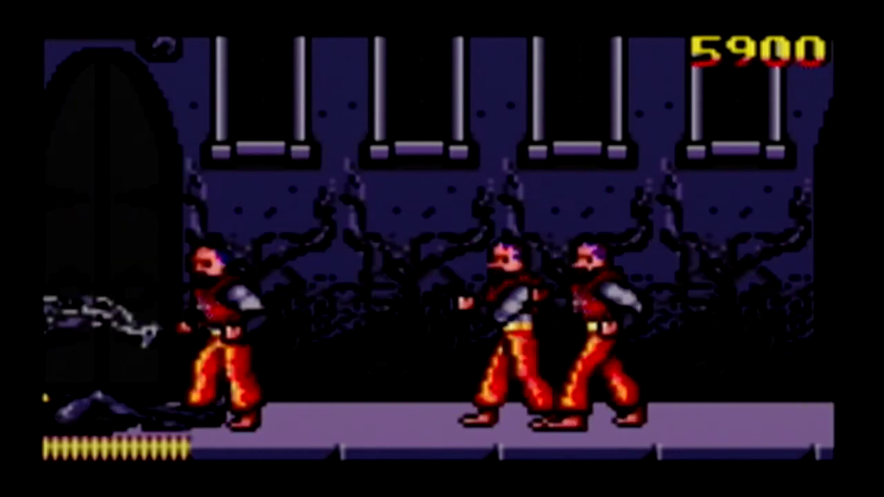
{"action": "key", "text": "x"}
{"action": "key", "text": "x"}
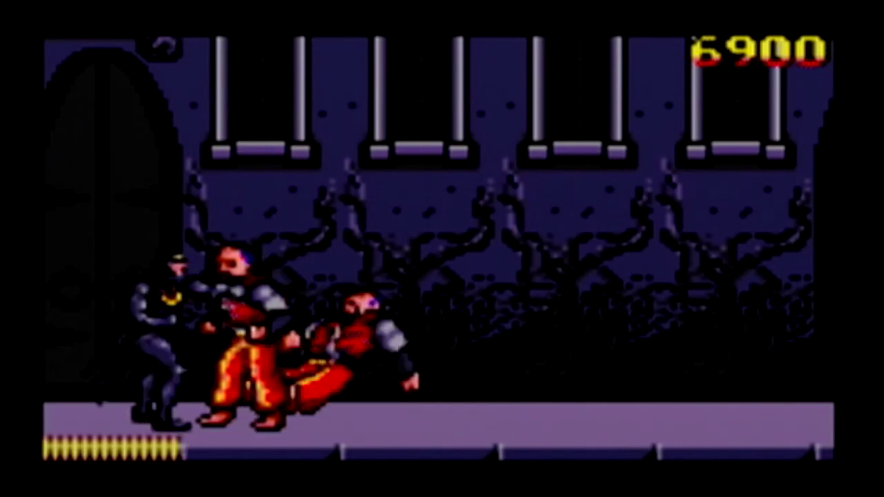
{"action": "key", "text": "x"}
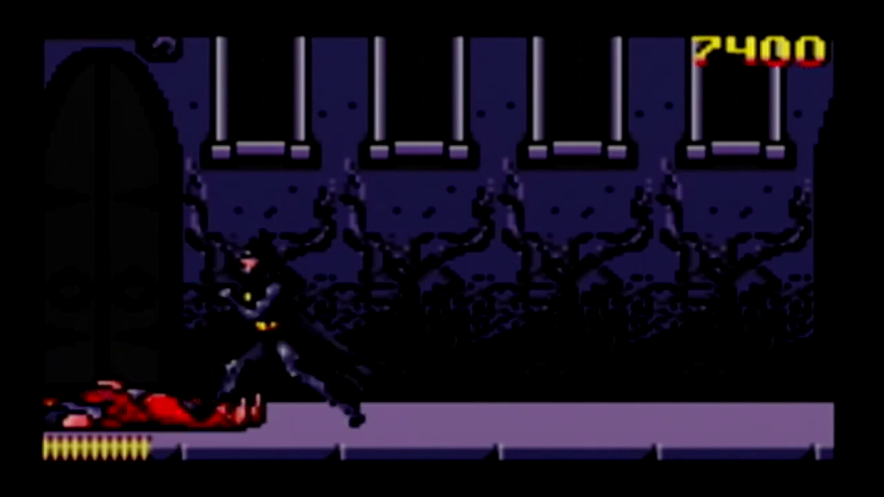
{"action": "key", "text": "Right"}
{"action": "key", "text": "z"}
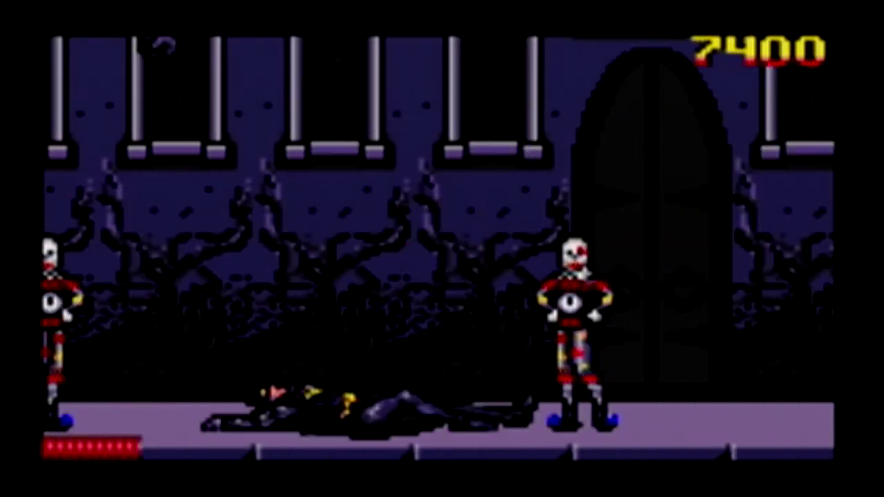
{"action": "key", "text": "Right"}
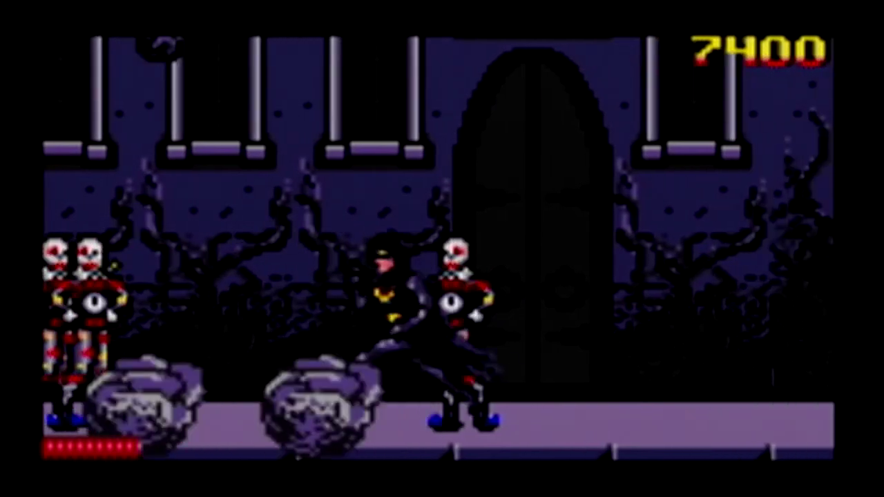
{"action": "key", "text": "Right"}
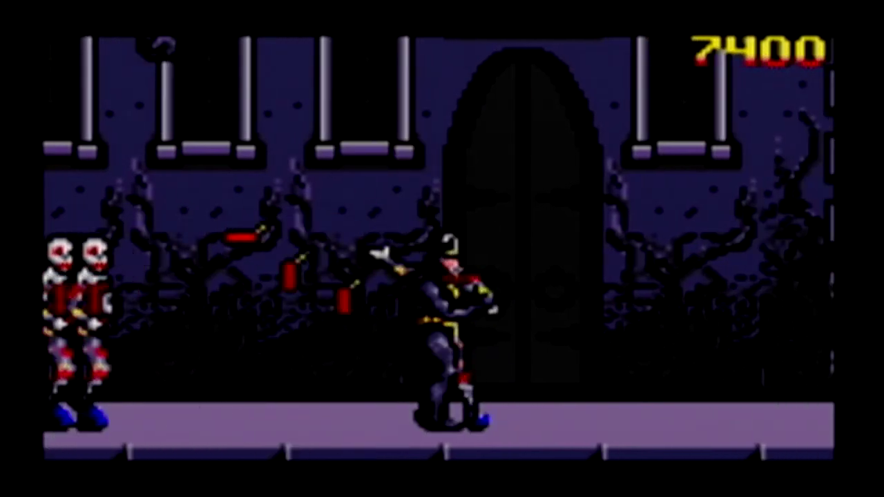
{"action": "key", "text": "Right"}
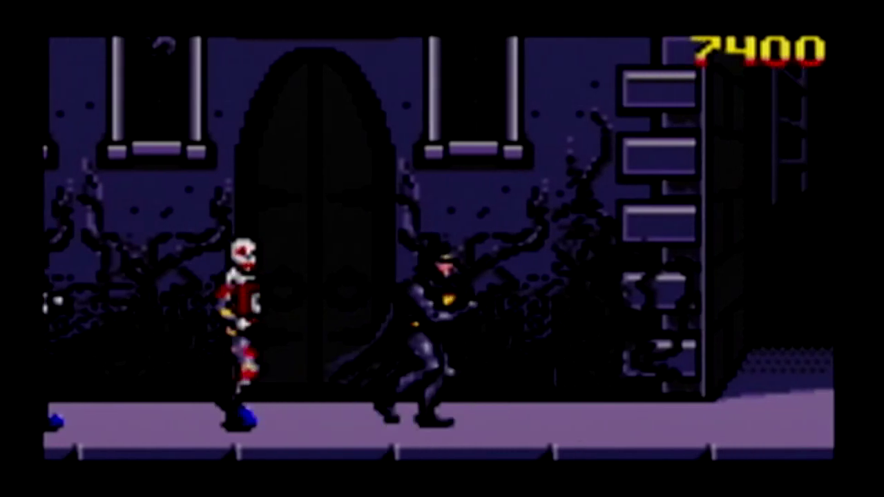
{"action": "key", "text": "x"}
{"action": "key", "text": "Right"}
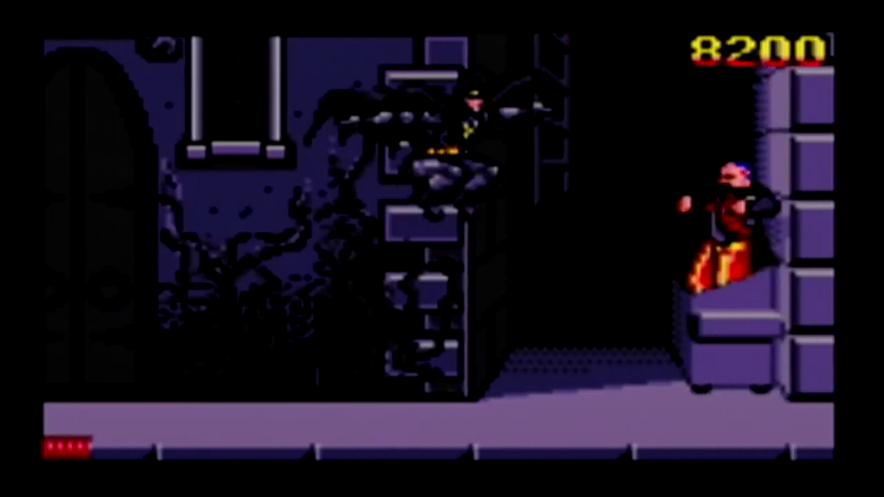
{"action": "key", "text": "Right"}
{"action": "key", "text": "x"}
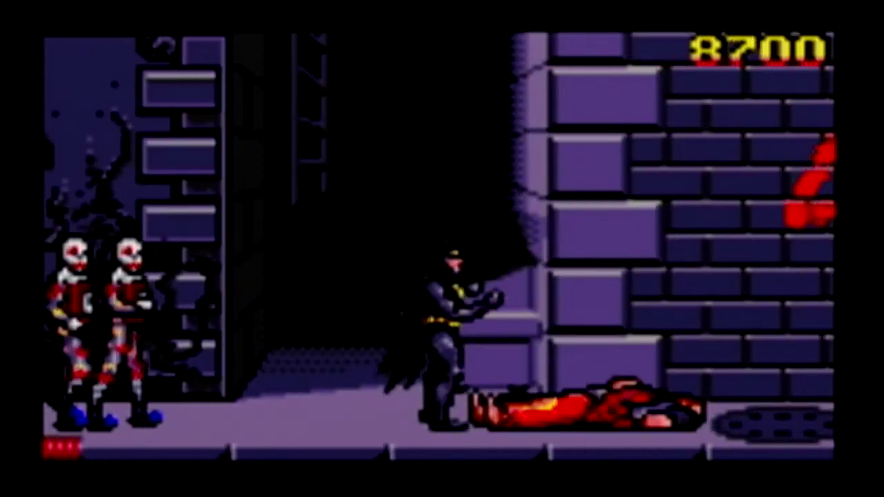
{"action": "key", "text": "Left"}
{"action": "key", "text": "Left"}
{"action": "key", "text": "x"}
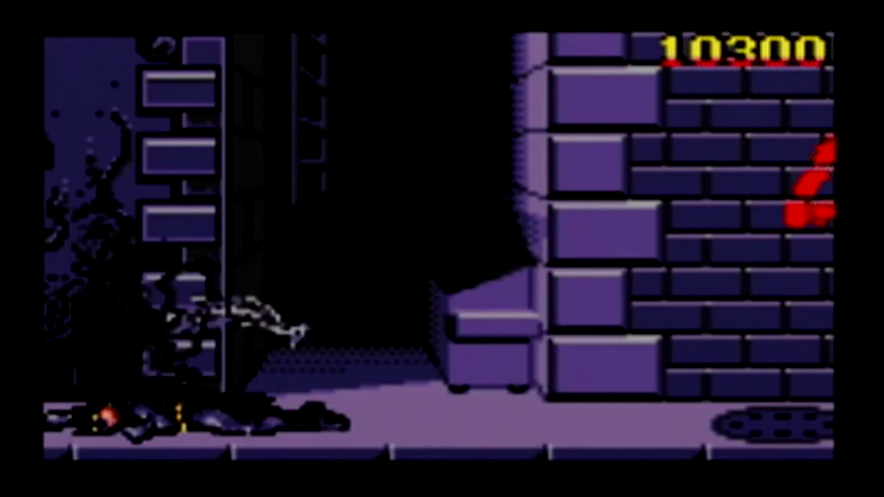
{"action": "key", "text": "Right"}
{"action": "key", "text": "Right"}
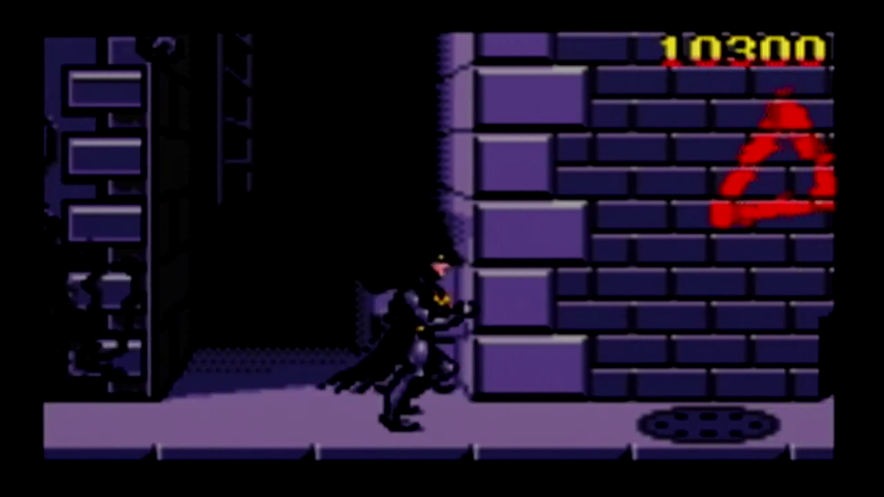
{"action": "key", "text": "Right"}
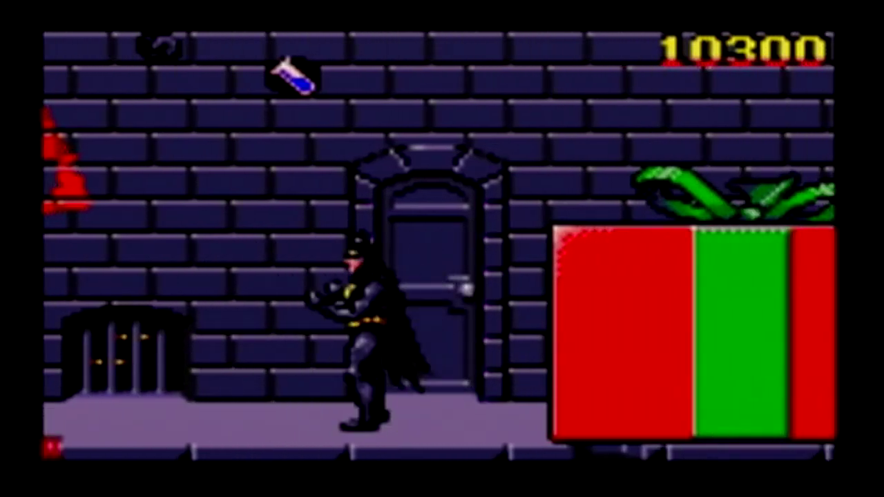
{"action": "key", "text": "z"}
{"action": "key", "text": "Right"}
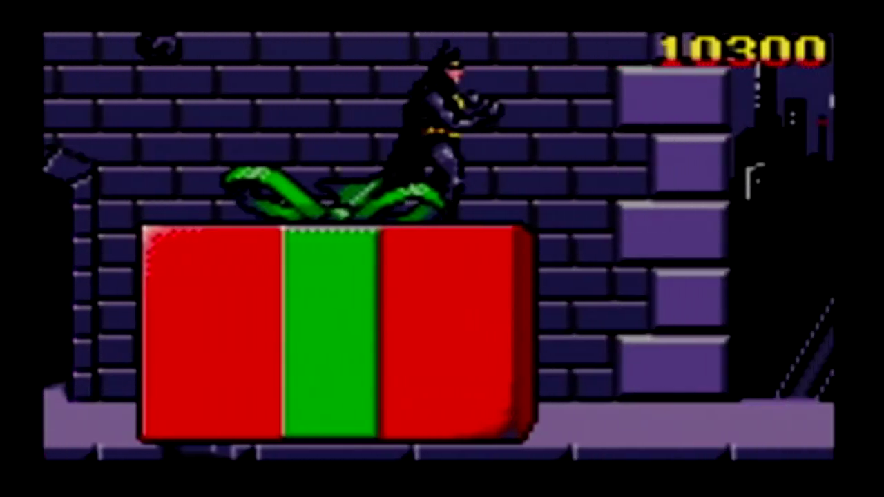